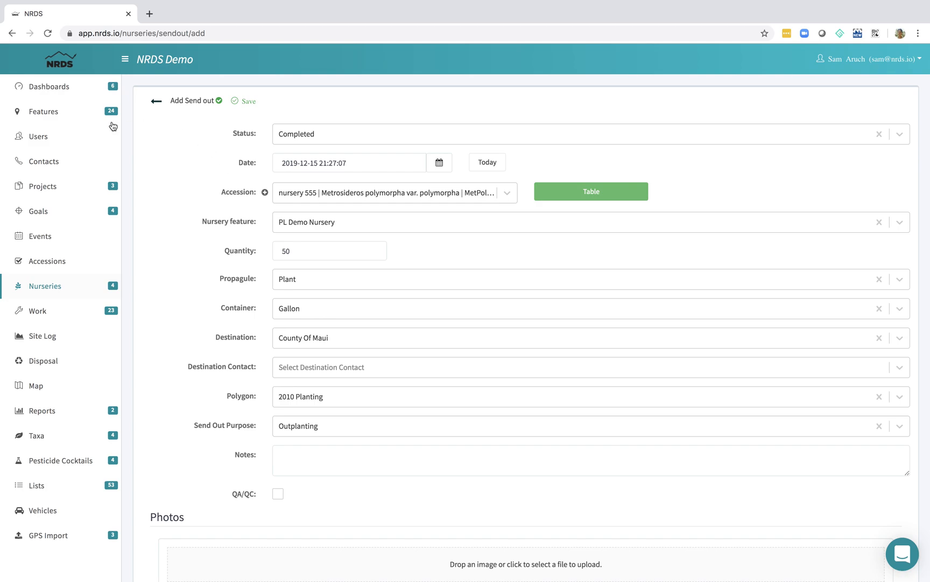
- Open the general accessions table and review the recorded accessions
{"action": "left_click", "coordinate": [48, 261]}
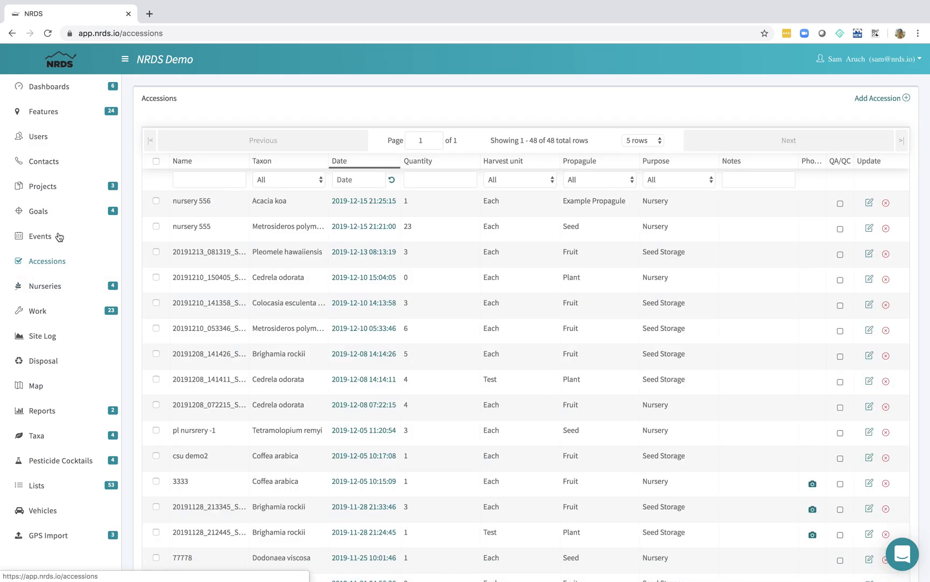
{"action": "scroll", "coordinate": [314, 343], "scroll_direction": "down", "scroll_amount": 1}
{"action": "scroll", "coordinate": [314, 343], "scroll_direction": "down", "scroll_amount": 7}
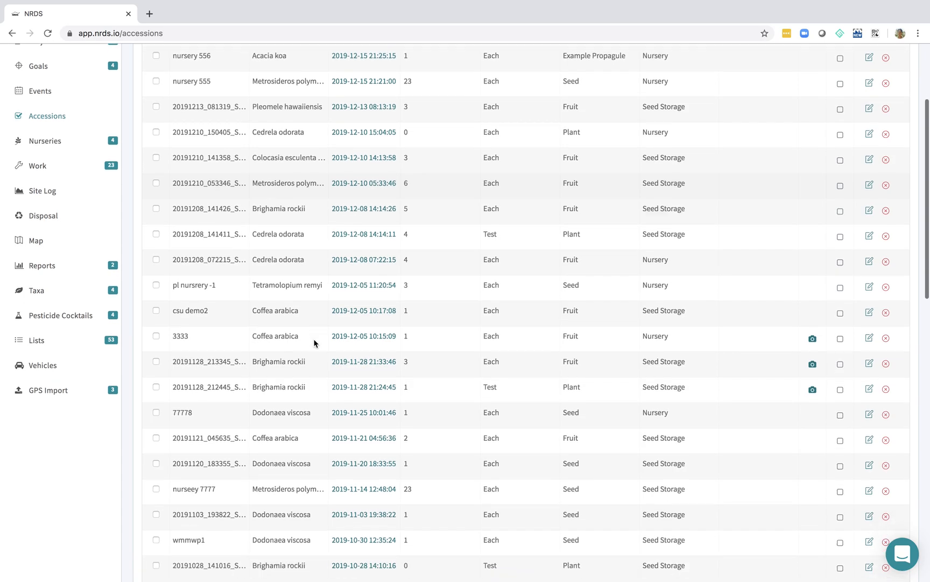
{"action": "scroll", "coordinate": [314, 343], "scroll_direction": "up", "scroll_amount": 8}
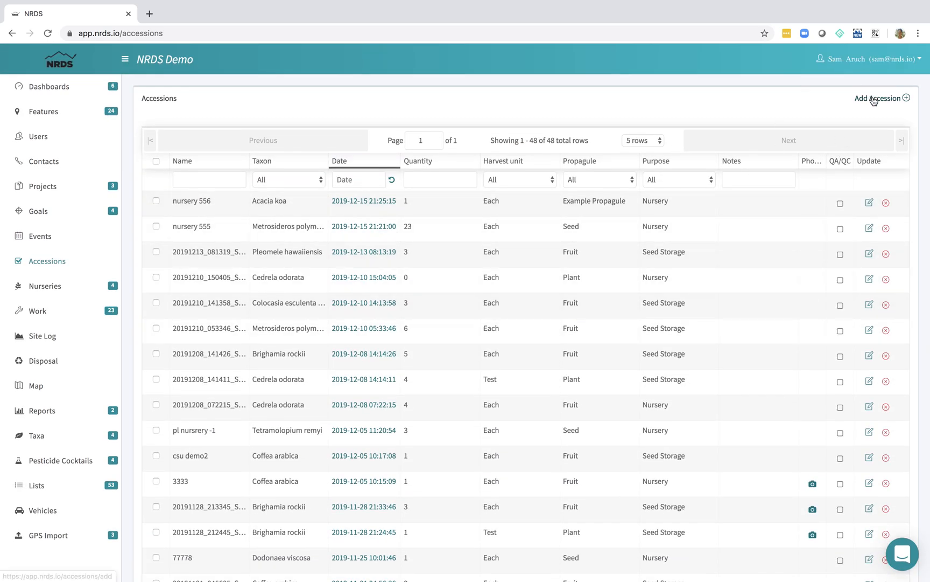
- Review the nursery's accession, inventory, send out and works tables one after another
{"action": "left_click", "coordinate": [40, 288]}
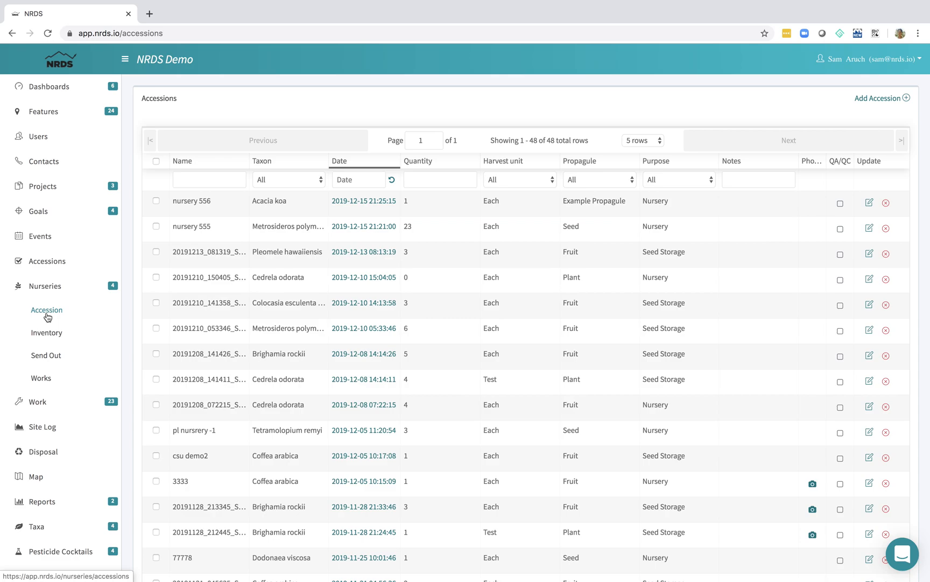
{"action": "left_click", "coordinate": [48, 317]}
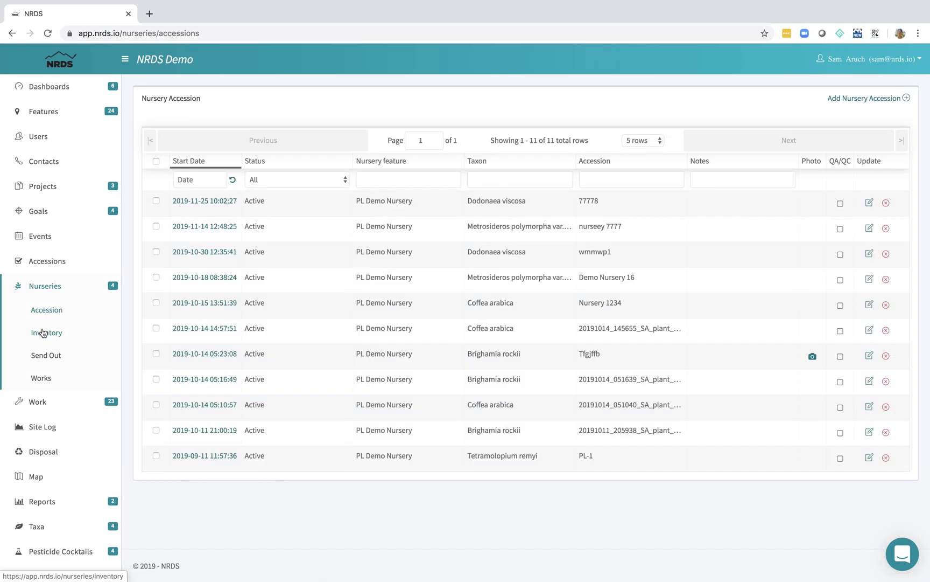
{"action": "left_click", "coordinate": [43, 331]}
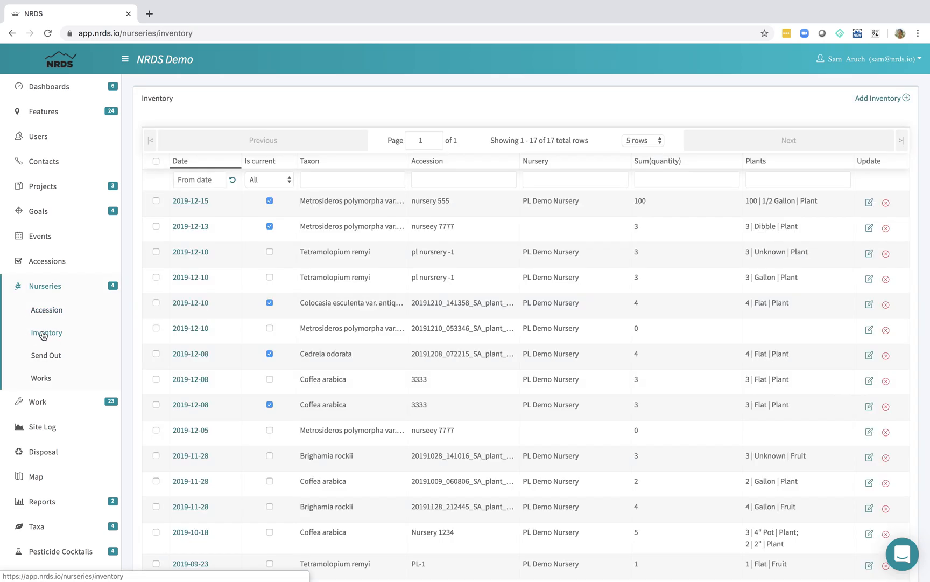
{"action": "left_click", "coordinate": [39, 356]}
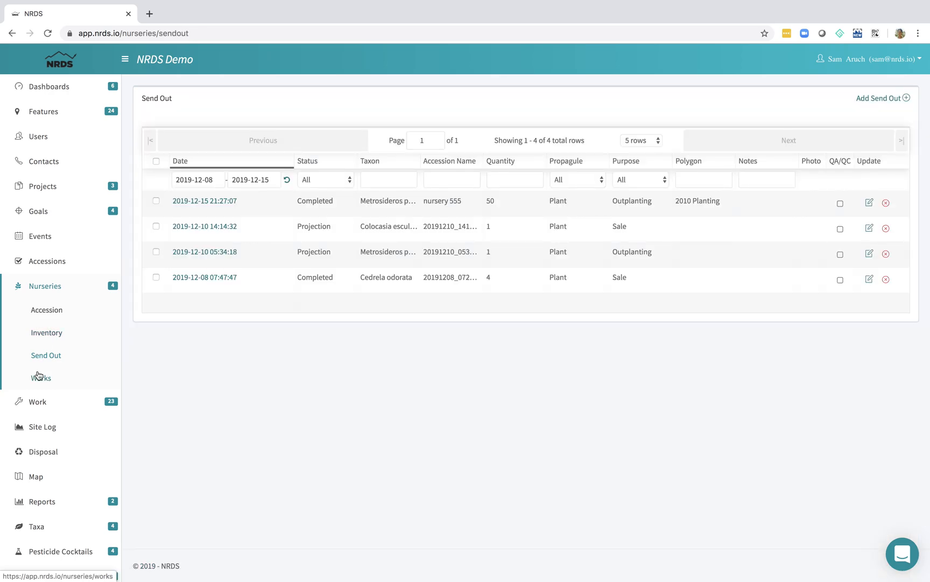
{"action": "left_click", "coordinate": [39, 375]}
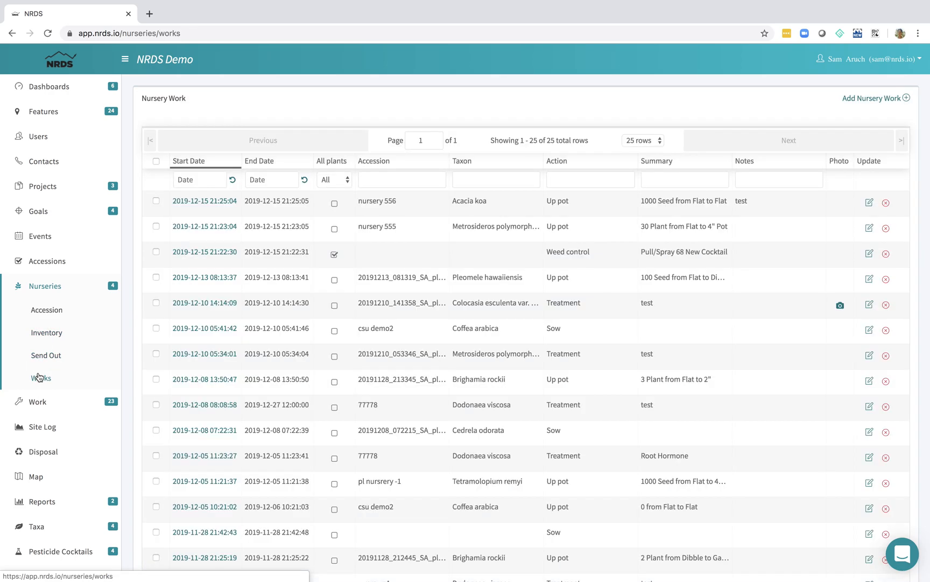
{"action": "scroll", "coordinate": [38, 377], "scroll_direction": "down", "scroll_amount": 5}
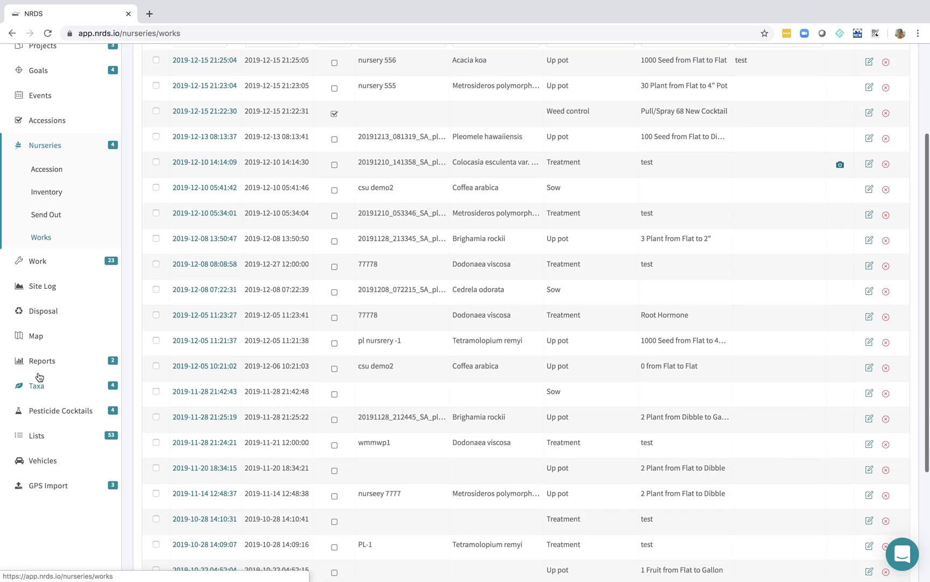
{"action": "scroll", "coordinate": [38, 377], "scroll_direction": "down", "scroll_amount": 1}
- Open the taxon lists and review which taxa are assigned to each list type
{"action": "left_click", "coordinate": [41, 348]}
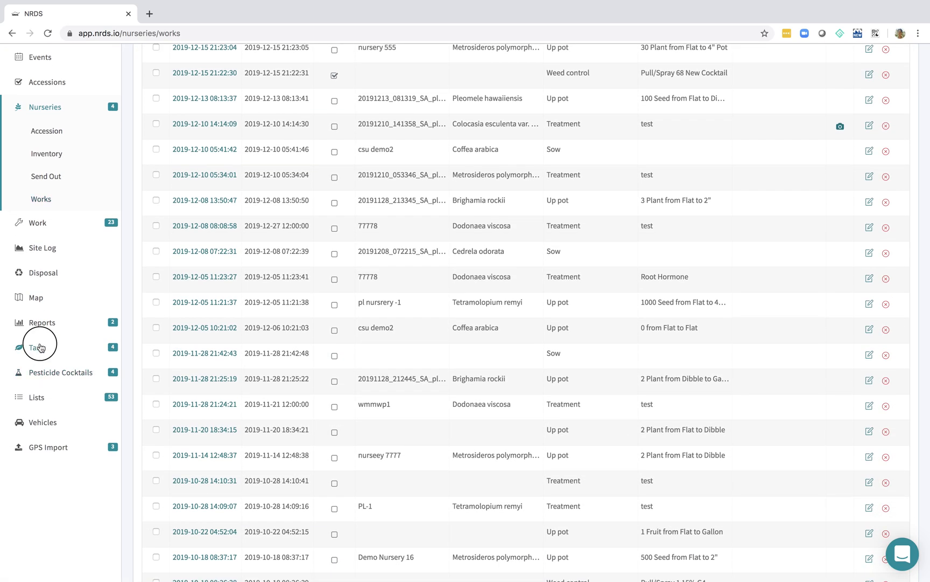
{"action": "left_click", "coordinate": [48, 304]}
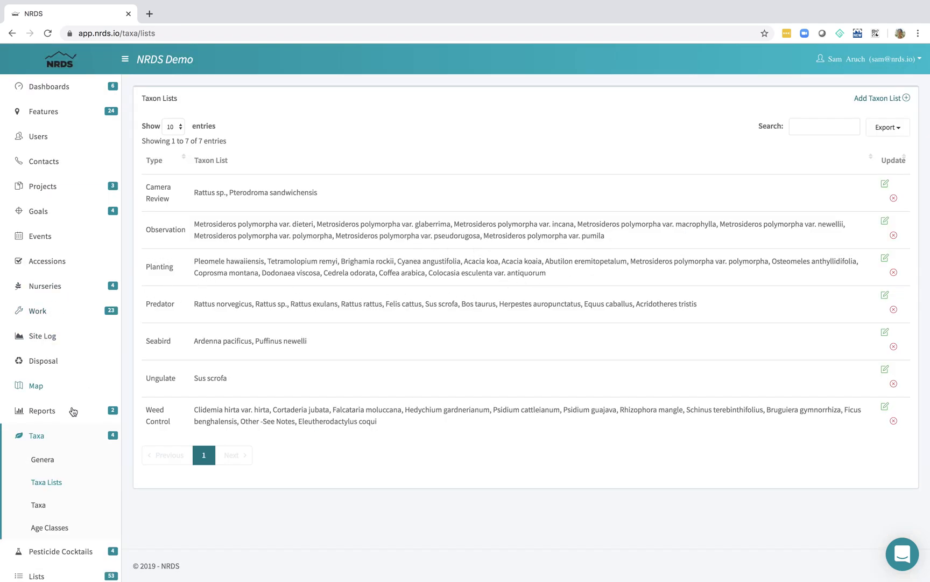
{"action": "scroll", "coordinate": [70, 412], "scroll_direction": "down", "scroll_amount": 3}
{"action": "left_click", "coordinate": [42, 373]}
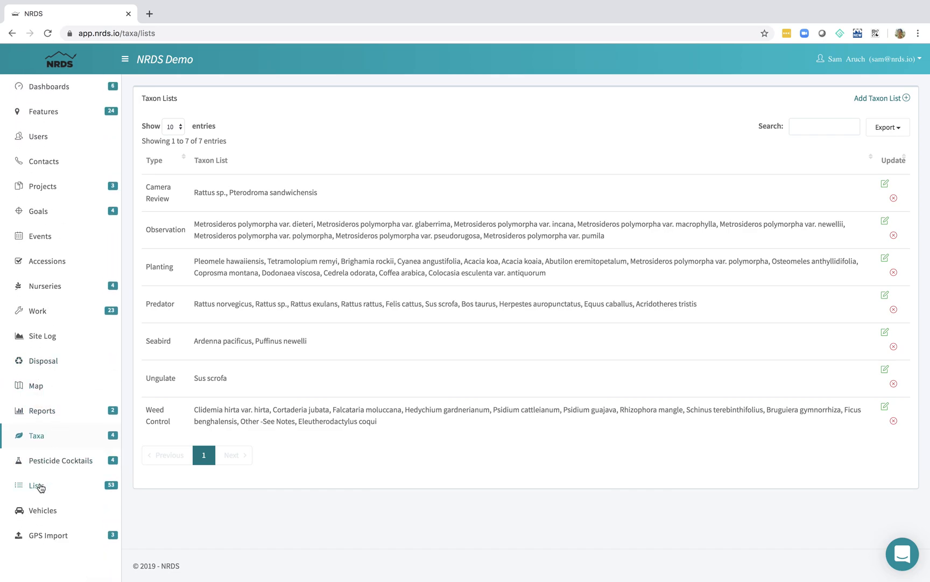
- Examine the Conditions list and look through the other customisable lists, including the nursery and plant ones
{"action": "left_click", "coordinate": [40, 486]}
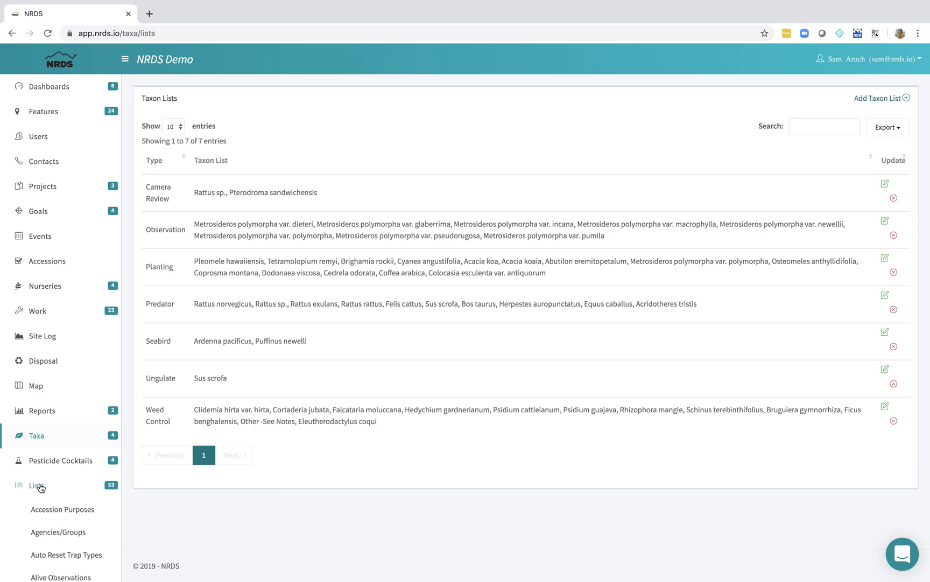
{"action": "scroll", "coordinate": [40, 487], "scroll_direction": "down", "scroll_amount": 10}
{"action": "scroll", "coordinate": [41, 487], "scroll_direction": "down", "scroll_amount": 5}
{"action": "left_click", "coordinate": [60, 328]}
{"action": "scroll", "coordinate": [48, 412], "scroll_direction": "down", "scroll_amount": 3}
{"action": "scroll", "coordinate": [48, 413], "scroll_direction": "down", "scroll_amount": 20}
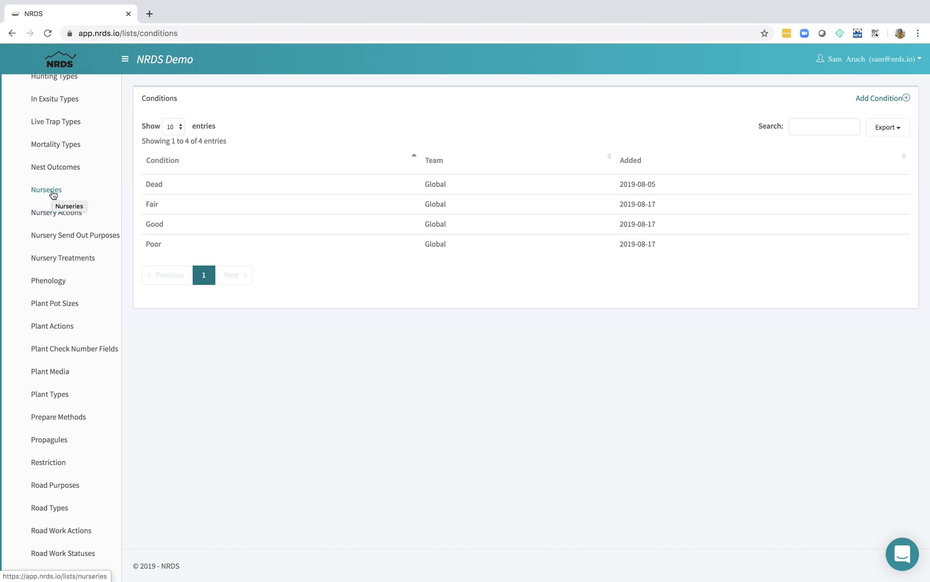
{"action": "scroll", "coordinate": [58, 164], "scroll_direction": "up", "scroll_amount": 3}
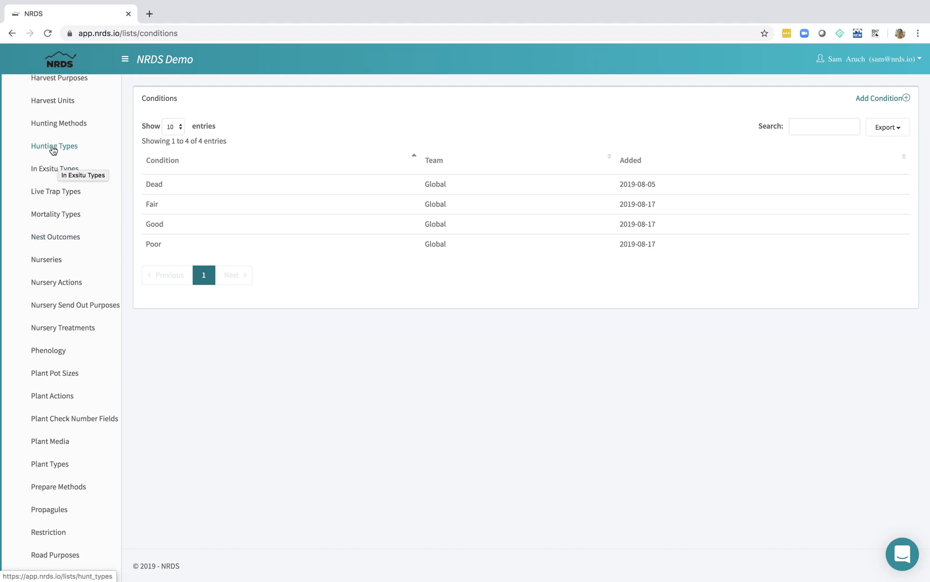
{"action": "scroll", "coordinate": [50, 273], "scroll_direction": "up", "scroll_amount": 20}
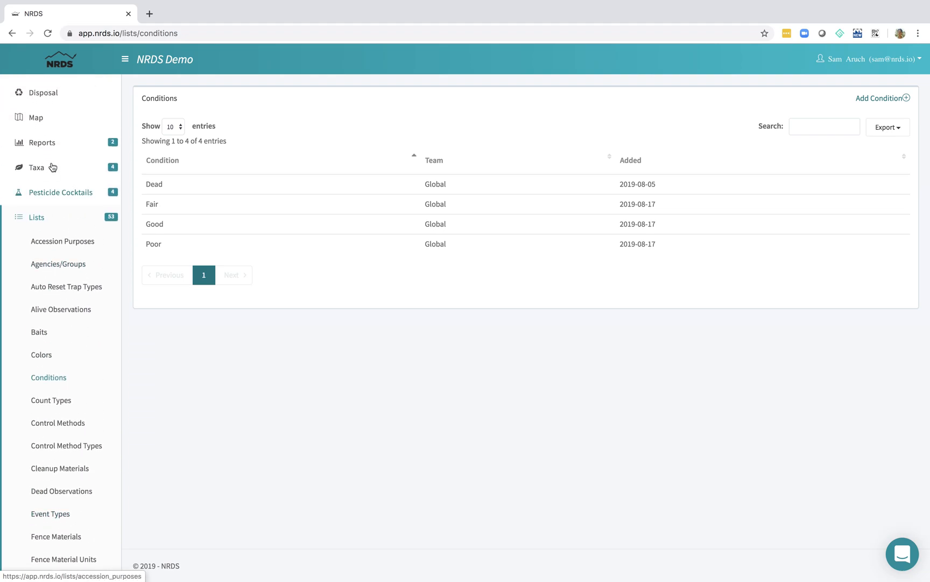
{"action": "scroll", "coordinate": [36, 217], "scroll_direction": "up", "scroll_amount": 10}
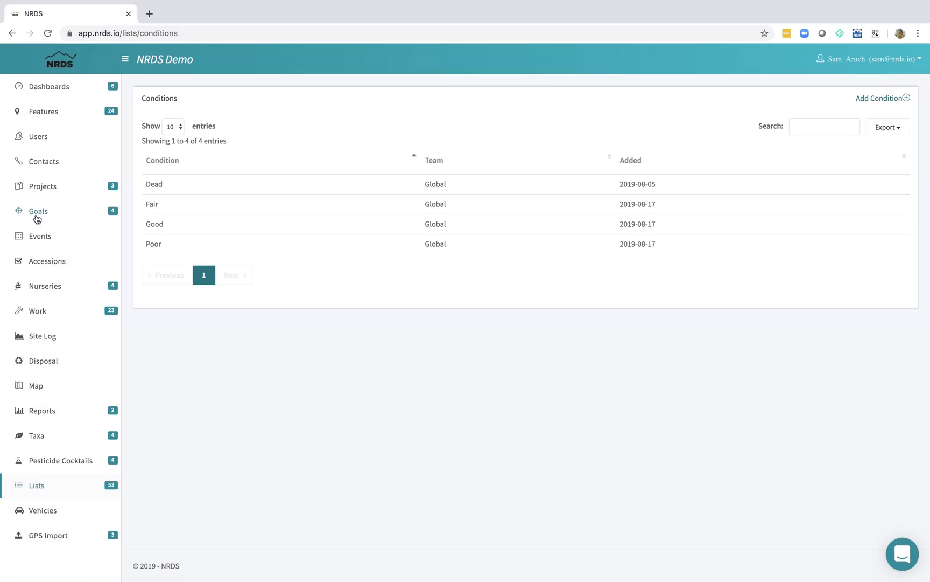
- Start a new accession record and date it with today's date and time
{"action": "left_click", "coordinate": [43, 260]}
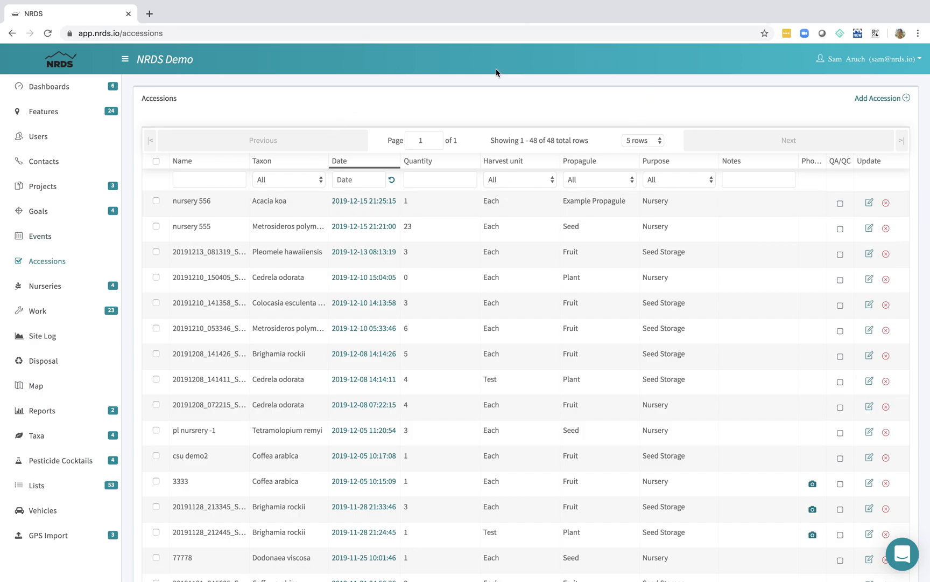
{"action": "left_click", "coordinate": [878, 98]}
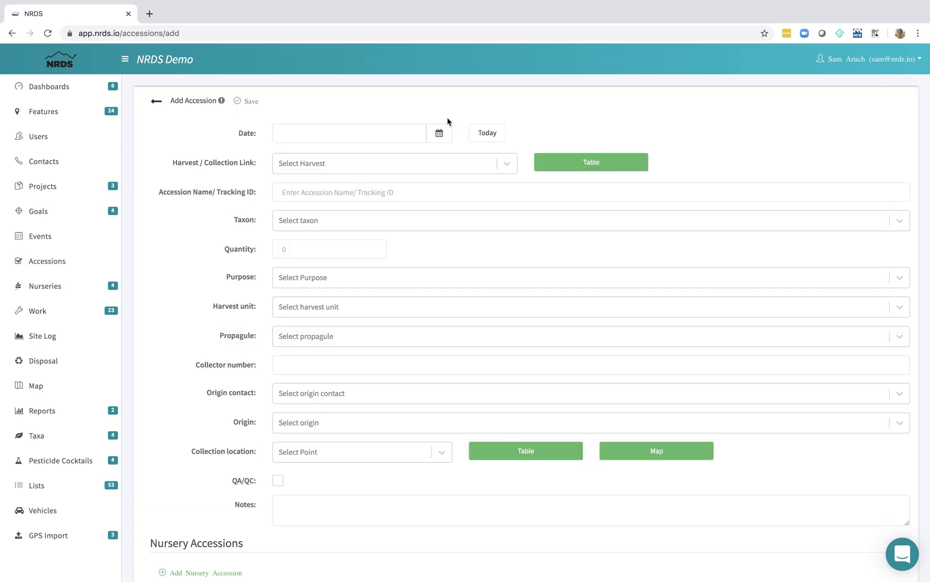
{"action": "left_click", "coordinate": [485, 134]}
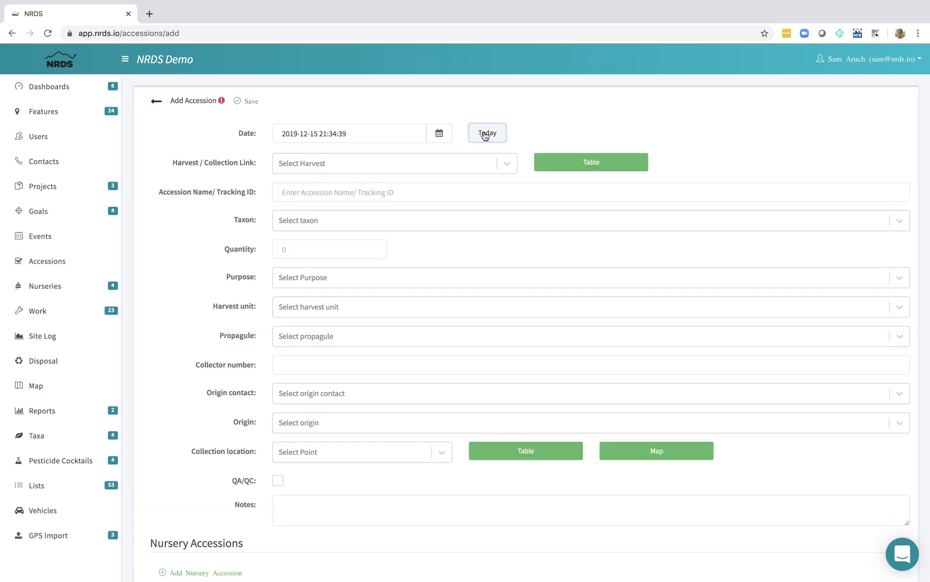
{"action": "left_click", "coordinate": [514, 164]}
{"action": "left_click", "coordinate": [693, 129]}
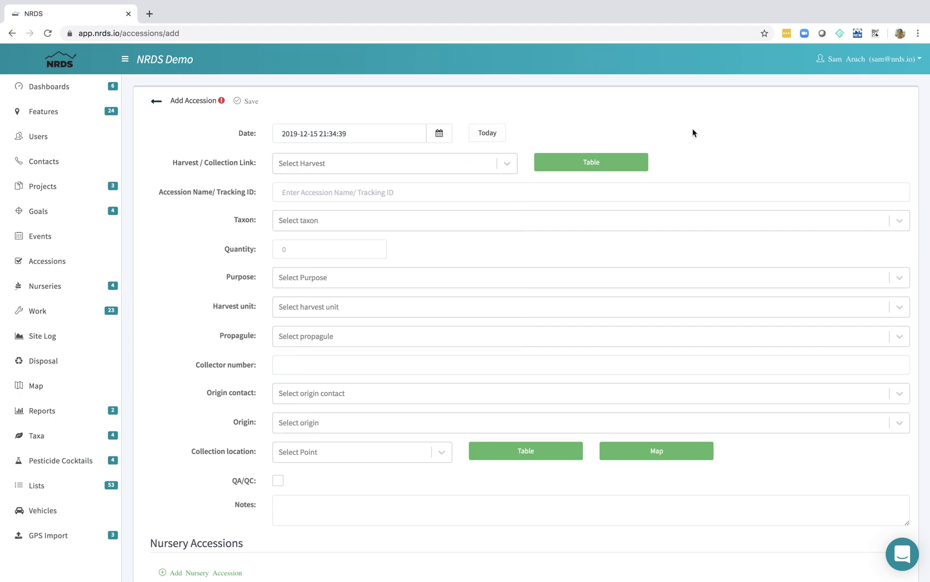
{"action": "left_click", "coordinate": [613, 166]}
{"action": "left_click", "coordinate": [630, 102]}
{"action": "type", "text": "koa"}
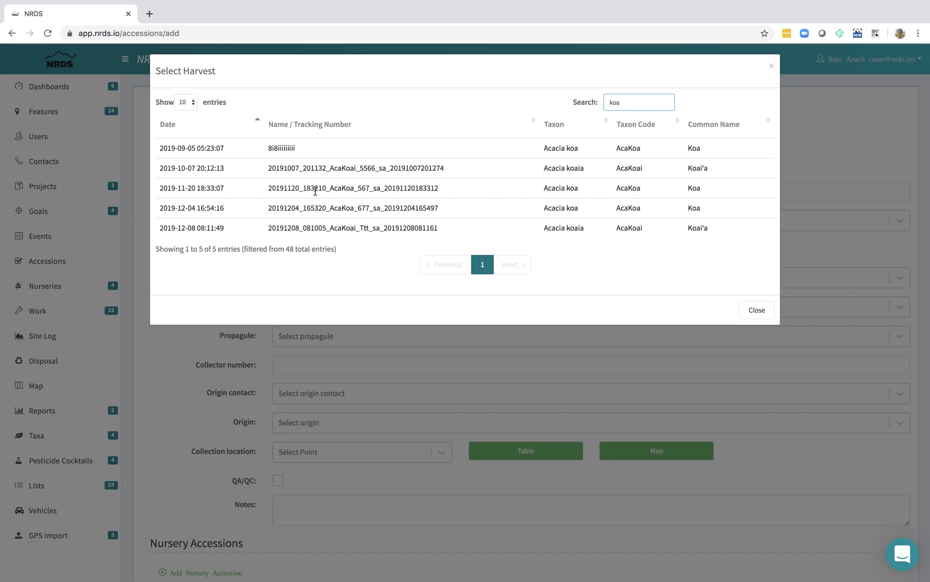
{"action": "left_click", "coordinate": [311, 186]}
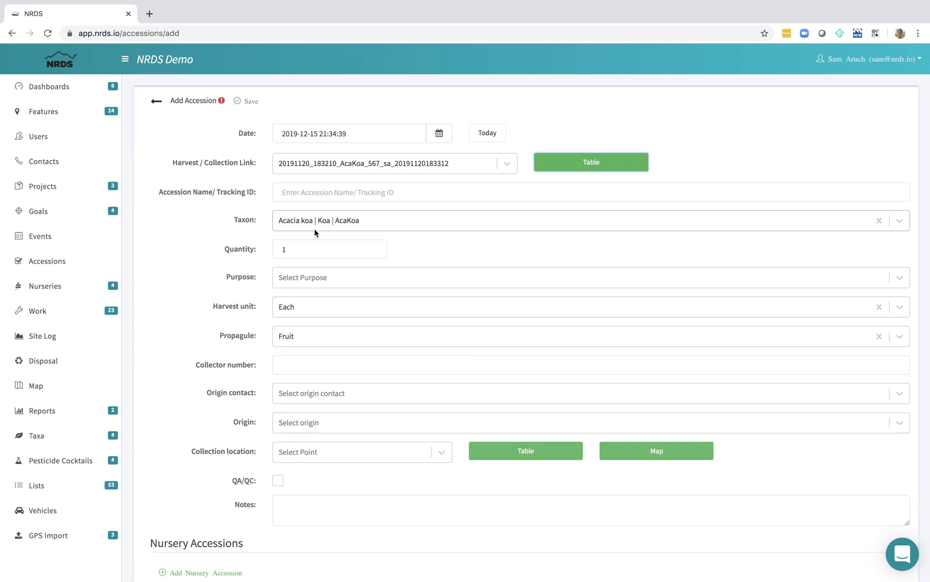
- Name the accession nursery 557, with collector number shfgkhkghrk and the origin contact from the Department of Forestry and Wildlife
{"action": "left_click", "coordinate": [337, 193]}
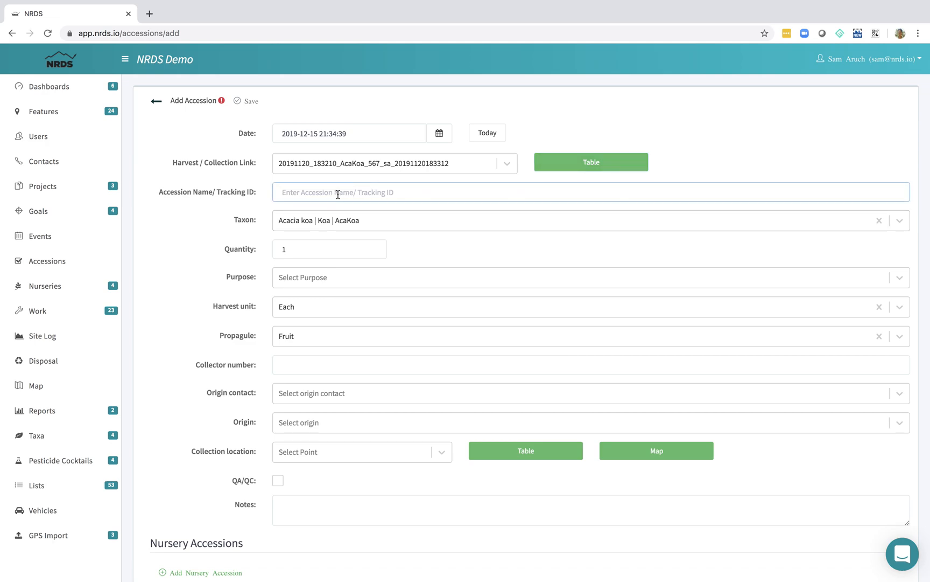
{"action": "type", "text": "ne"}
{"action": "left_click", "coordinate": [320, 368]}
{"action": "type", "text": "shfgkhkghrk"}
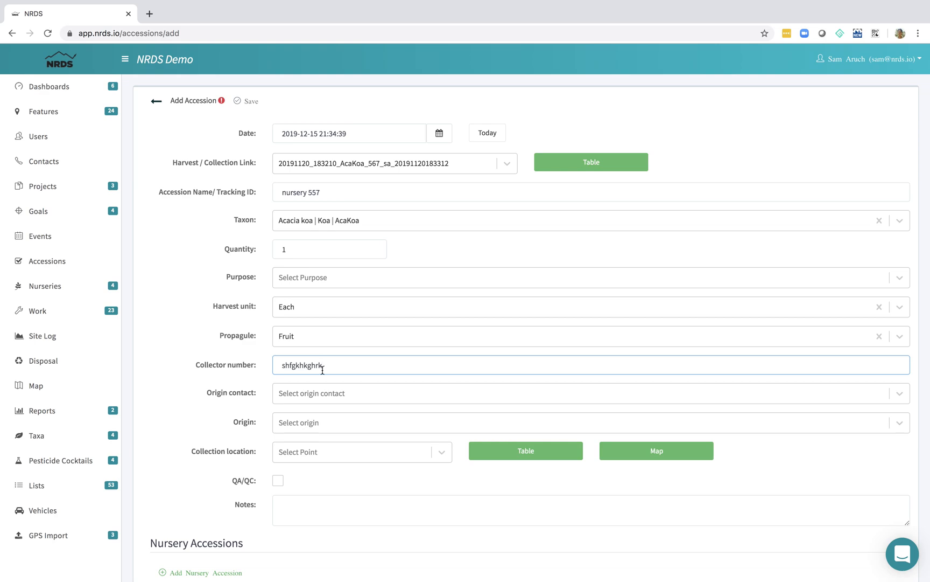
{"action": "left_click", "coordinate": [366, 394]}
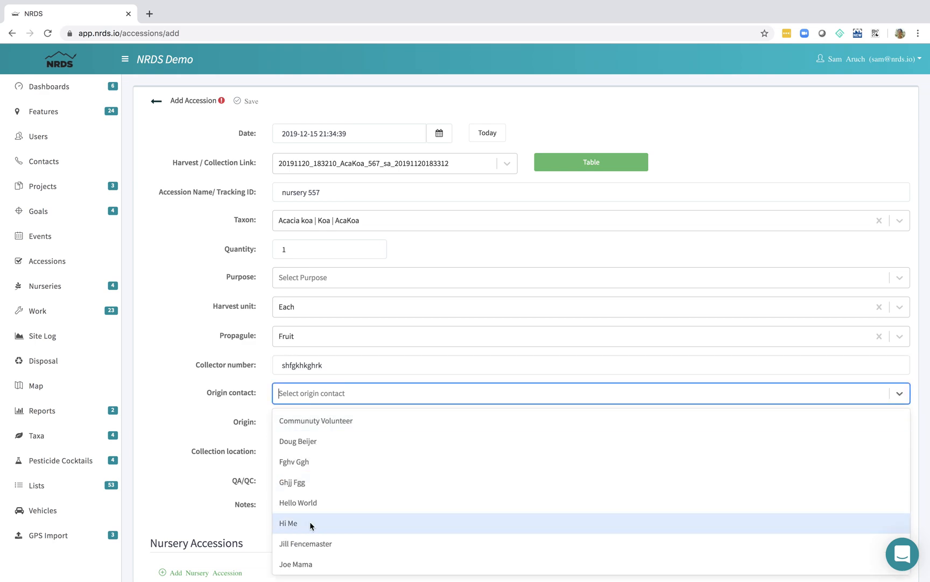
{"action": "left_click", "coordinate": [303, 543]}
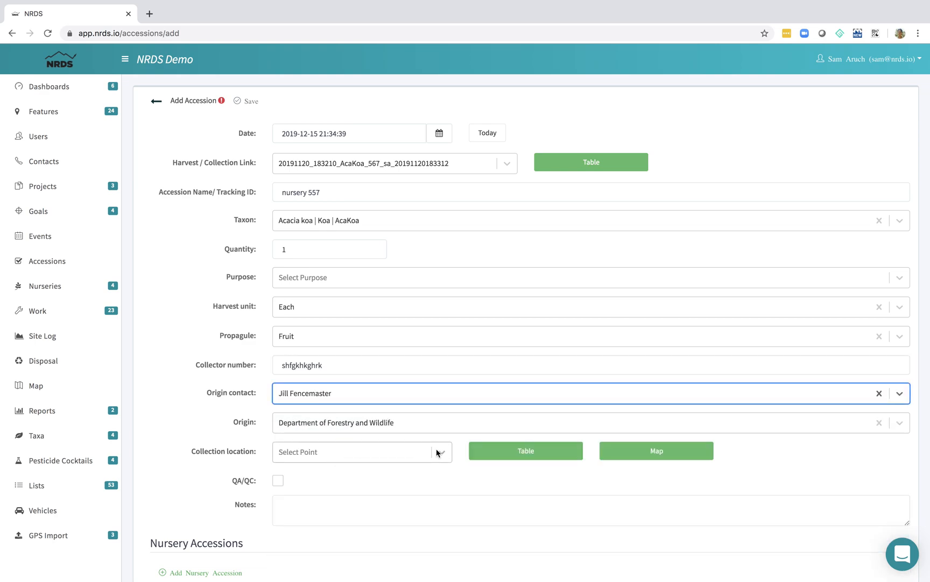
- Try to save the accession record with its purpose left blank
{"action": "scroll", "coordinate": [373, 459], "scroll_direction": "down", "scroll_amount": 5}
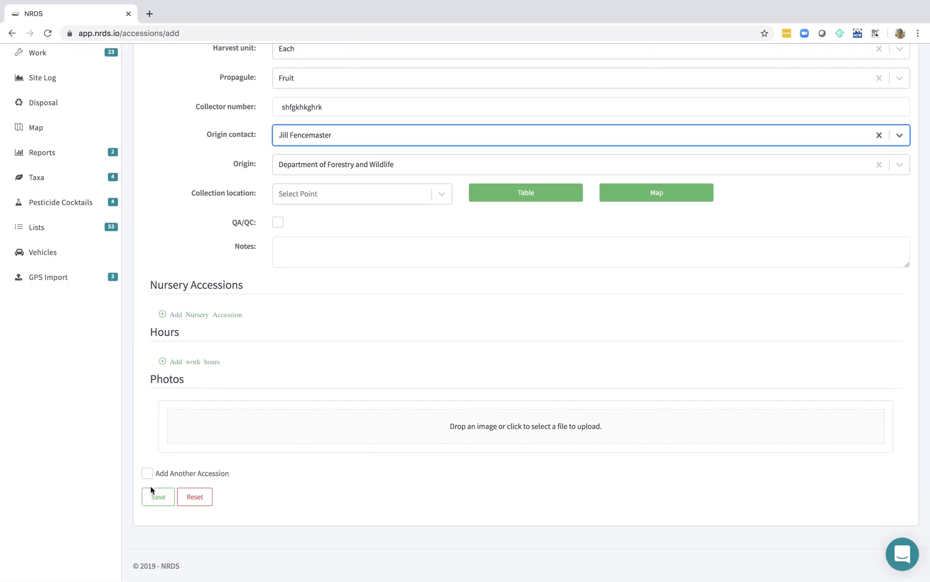
{"action": "left_click", "coordinate": [161, 494]}
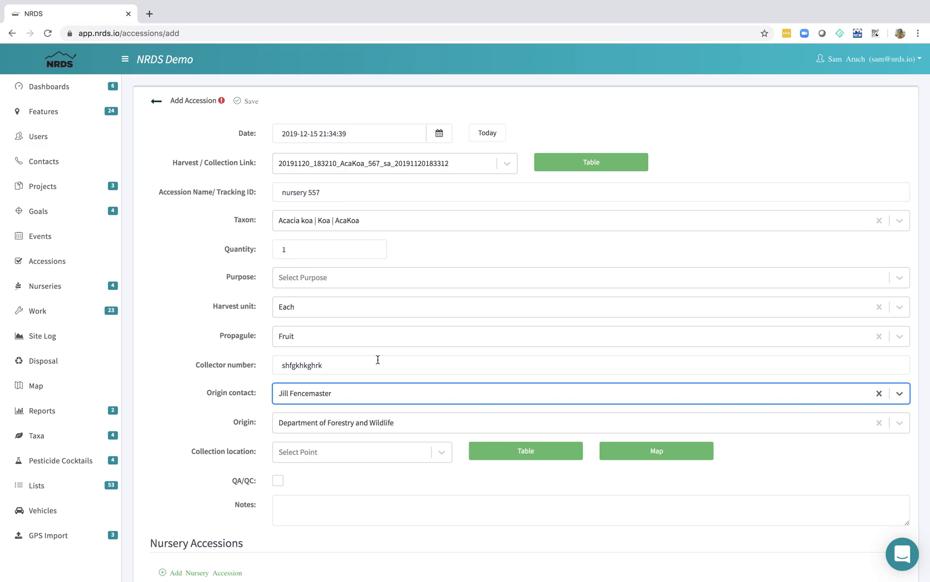
{"action": "scroll", "coordinate": [350, 363], "scroll_direction": "down", "scroll_amount": 5}
{"action": "left_click", "coordinate": [162, 498]}
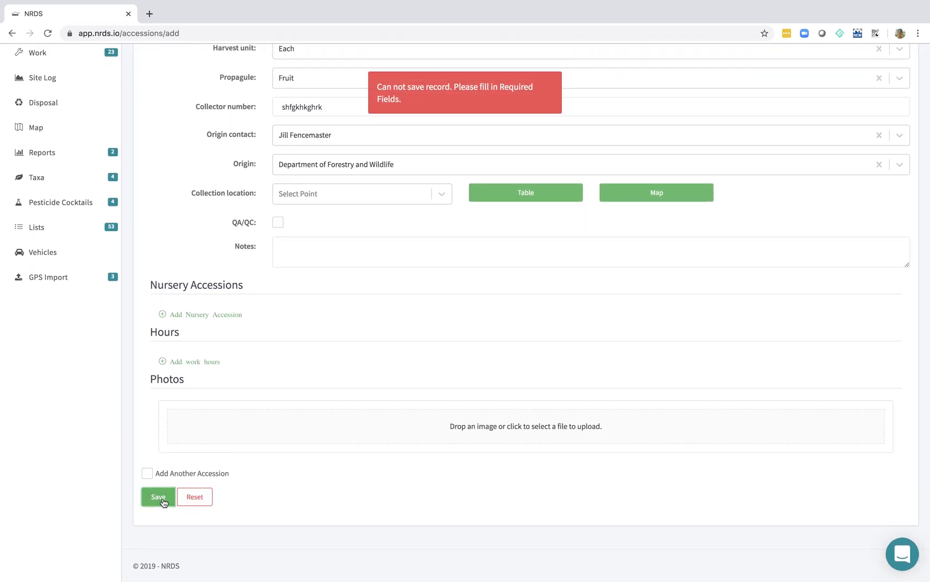
{"action": "scroll", "coordinate": [353, 422], "scroll_direction": "up", "scroll_amount": 5}
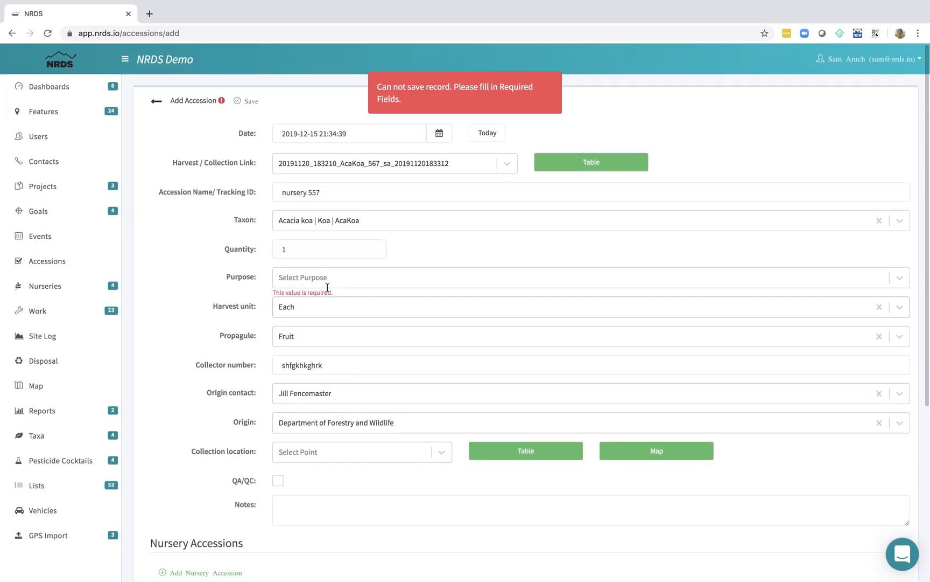
- Set the accession's purpose to Nursery and save the record
{"action": "left_click", "coordinate": [330, 277]}
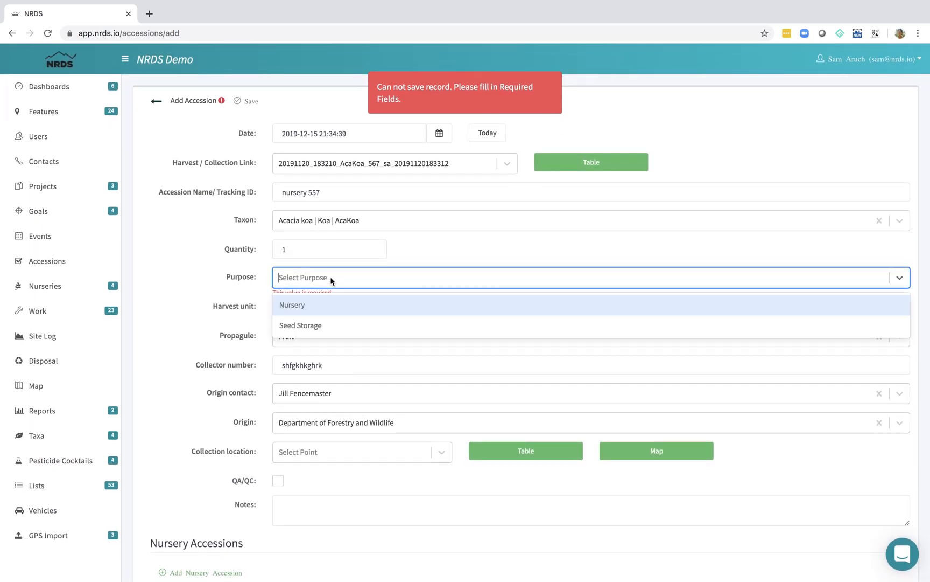
{"action": "left_click", "coordinate": [306, 305]}
{"action": "scroll", "coordinate": [256, 467], "scroll_direction": "down", "scroll_amount": 5}
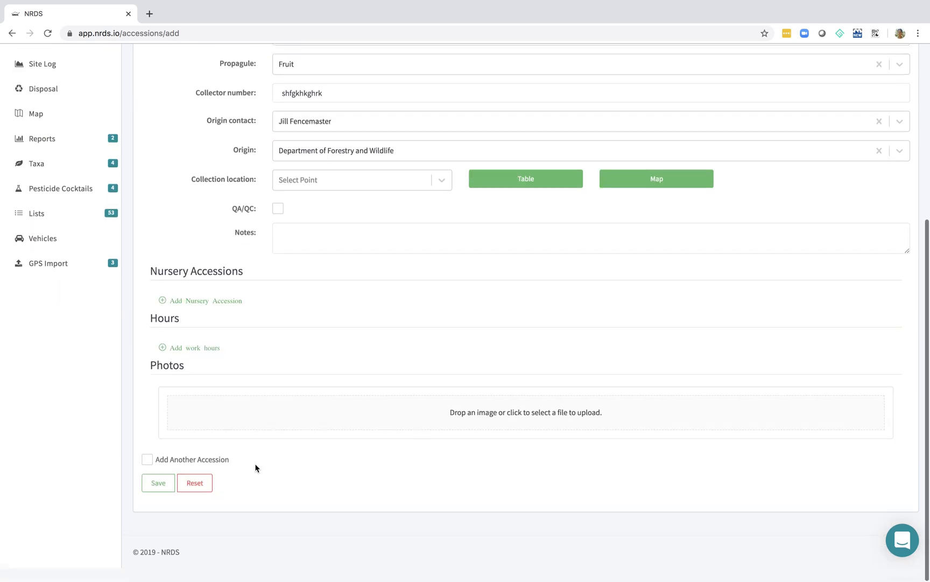
{"action": "left_click", "coordinate": [158, 495]}
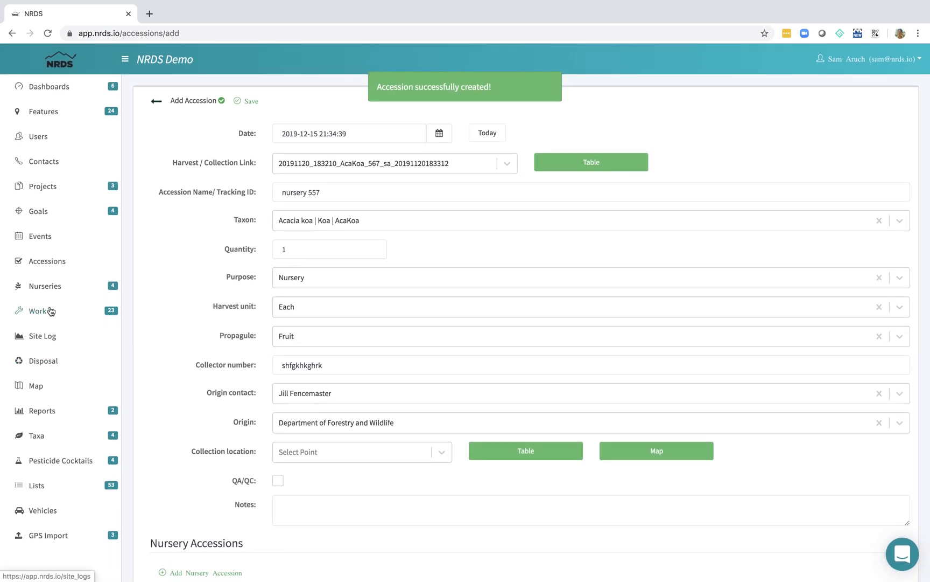
- Start a new nursery work record with today as start and end date and PL Demo Nursery as its nursery feature
{"action": "left_click", "coordinate": [49, 291]}
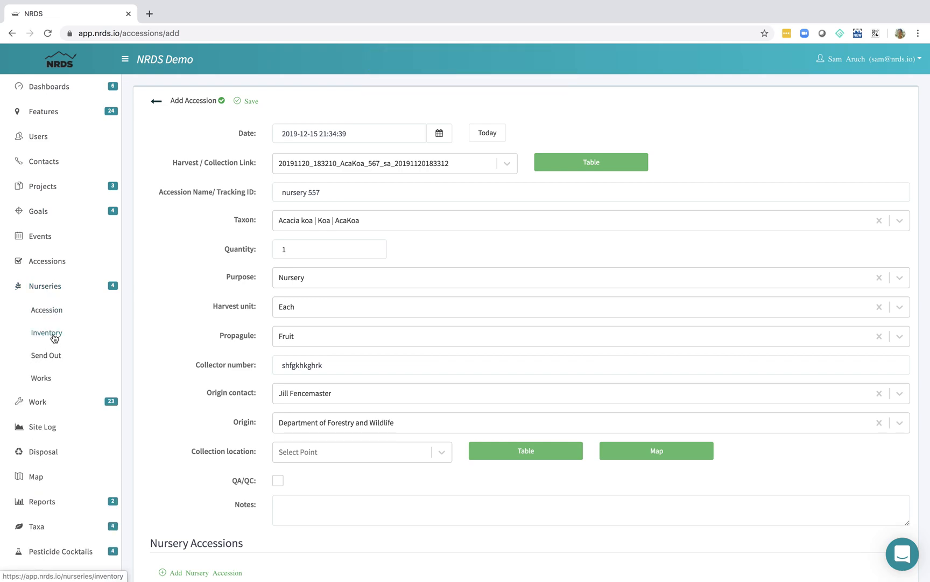
{"action": "left_click", "coordinate": [41, 378]}
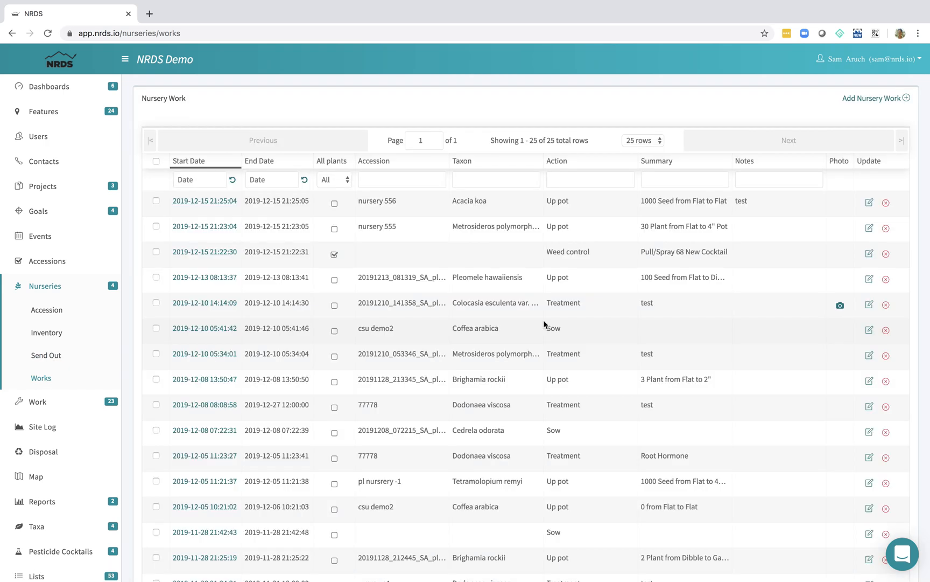
{"action": "left_click", "coordinate": [872, 98]}
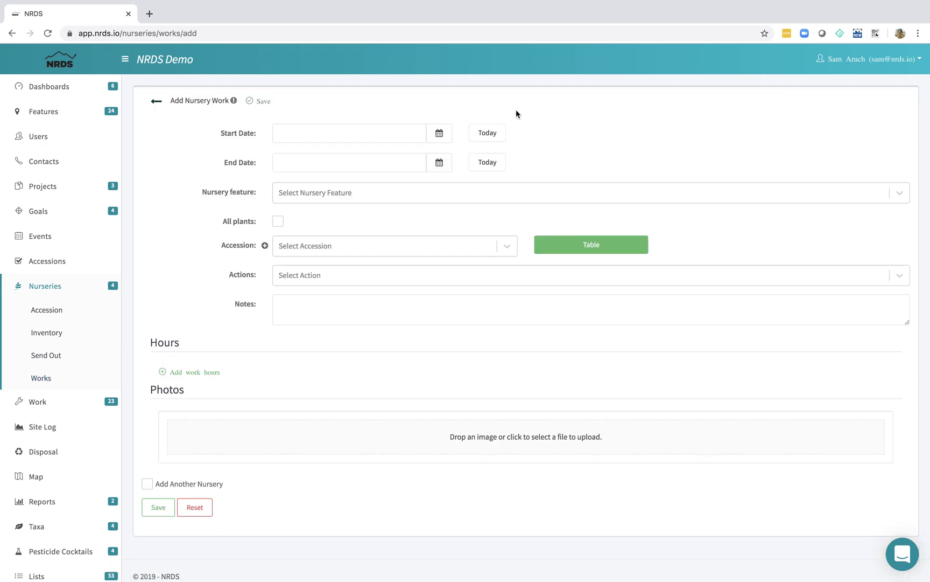
{"action": "left_click", "coordinate": [489, 132]}
{"action": "left_click", "coordinate": [487, 162]}
{"action": "left_click", "coordinate": [382, 193]}
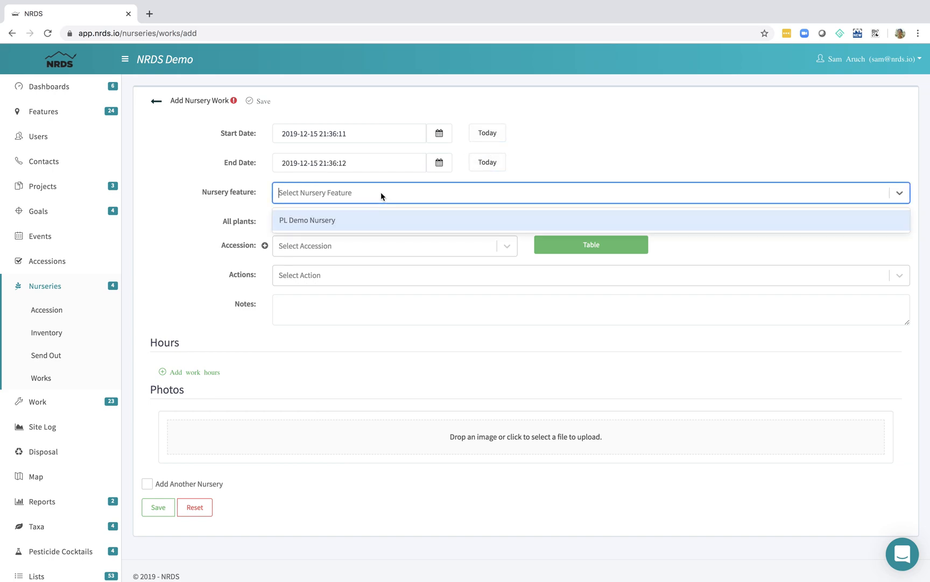
- Link the work record to accession nursery 557 and set its action to Treatment with Root Hormone
{"action": "left_click", "coordinate": [310, 245]}
{"action": "type", "text": "557"}
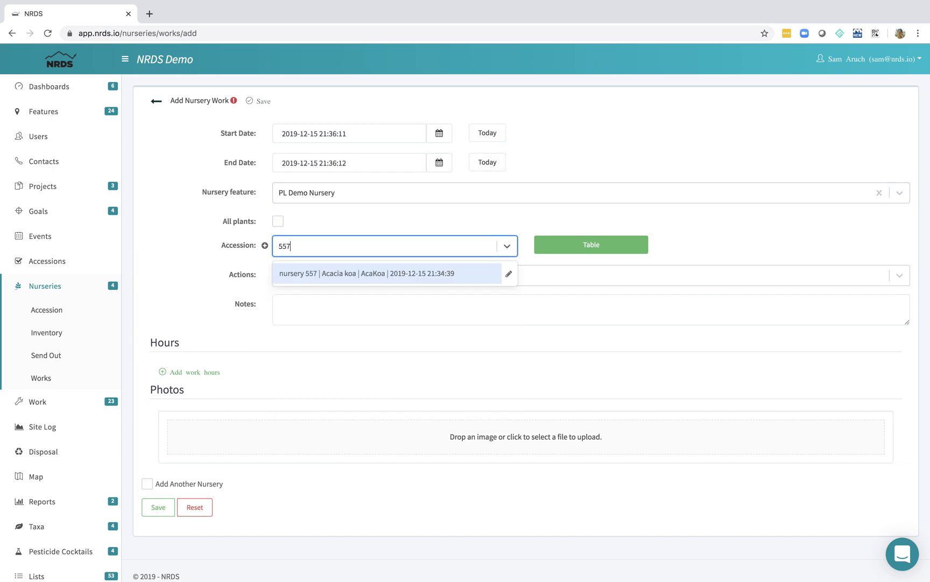
{"action": "left_click", "coordinate": [404, 271]}
{"action": "left_click", "coordinate": [312, 280]}
{"action": "left_click", "coordinate": [301, 345]}
{"action": "left_click", "coordinate": [338, 303]}
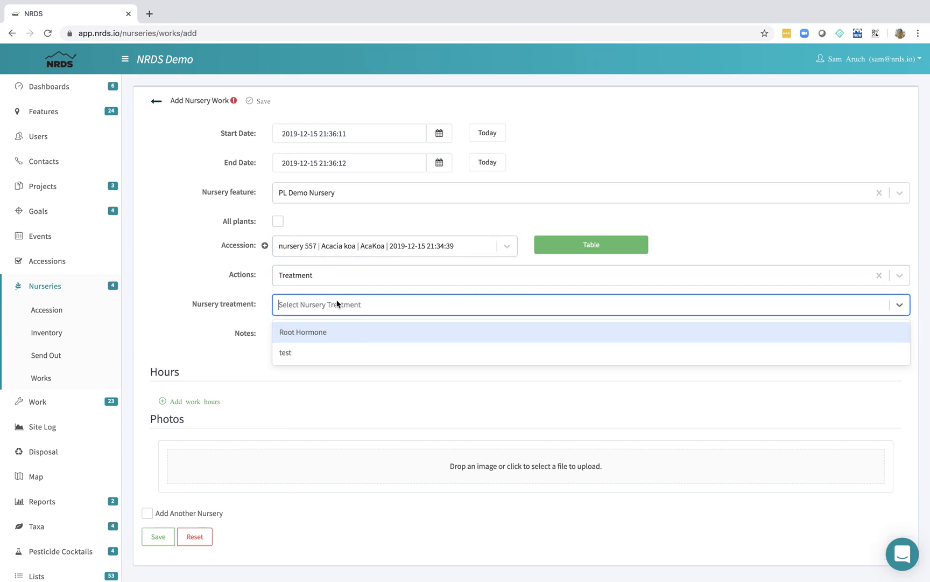
{"action": "left_click", "coordinate": [311, 342]}
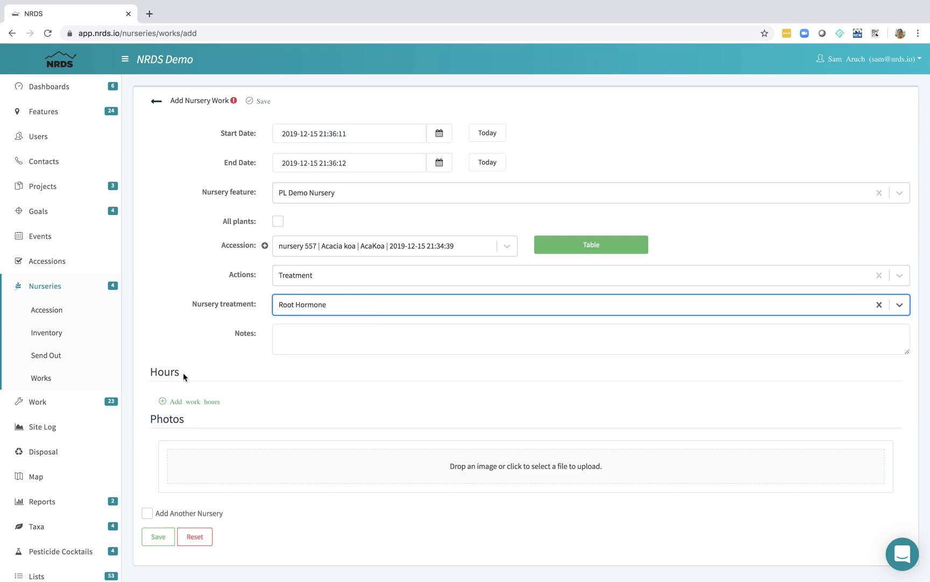
- Look through the Lists section for the nursery-related lists, including Nursery Treatments
{"action": "scroll", "coordinate": [59, 455], "scroll_direction": "down", "scroll_amount": 1}
{"action": "left_click", "coordinate": [33, 544]}
{"action": "scroll", "coordinate": [32, 534], "scroll_direction": "down", "scroll_amount": 8}
{"action": "scroll", "coordinate": [32, 529], "scroll_direction": "down", "scroll_amount": 10}
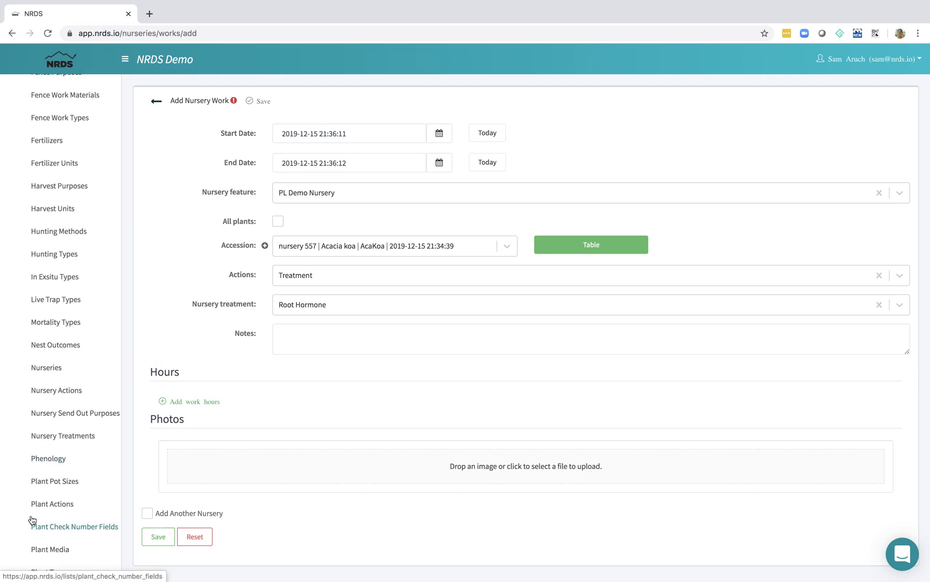
{"action": "scroll", "coordinate": [65, 447], "scroll_direction": "down", "scroll_amount": 1}
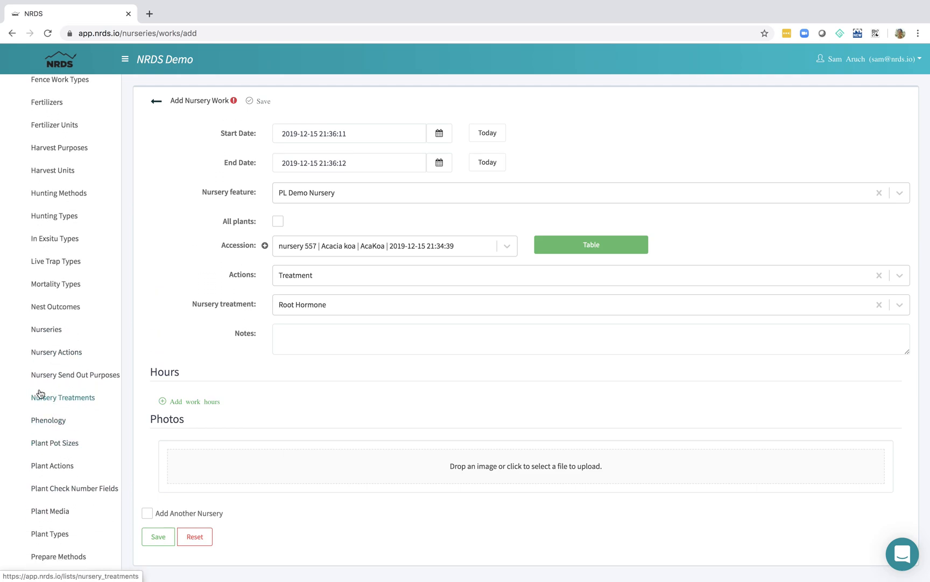
- Save the treatment record and continue to another blank nursery work record
{"action": "left_click", "coordinate": [262, 103]}
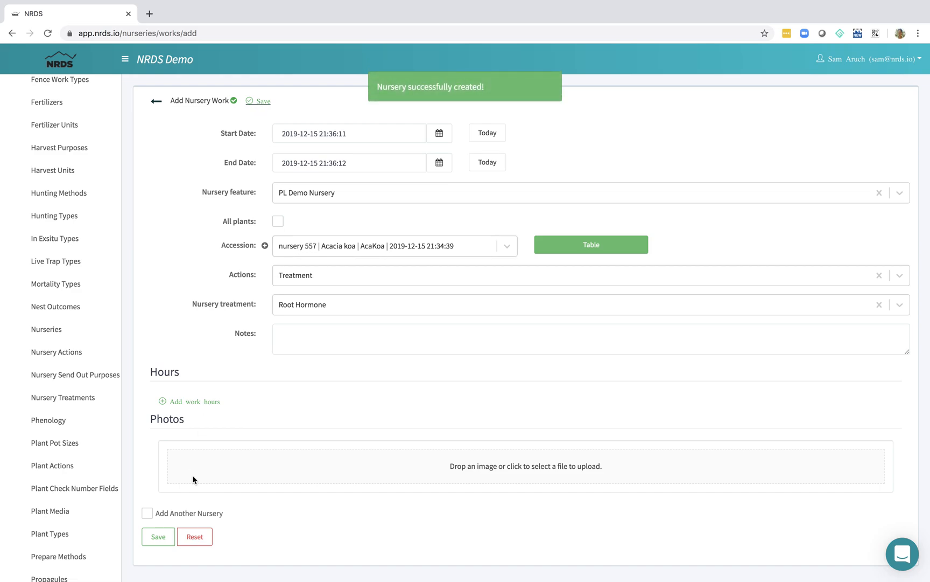
{"action": "left_click", "coordinate": [155, 532]}
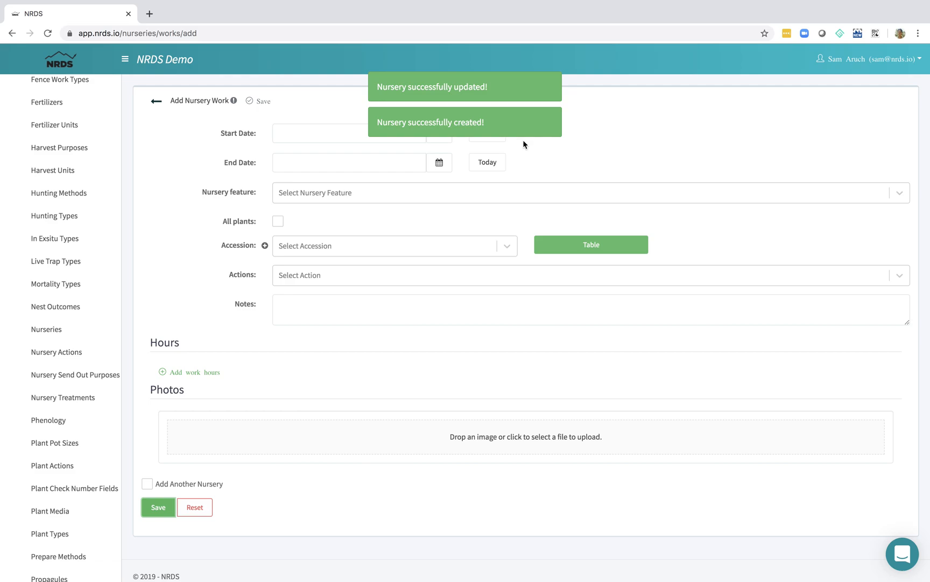
{"action": "left_click", "coordinate": [552, 123]}
- Date the new work record today for PL Demo Nursery, apply it to all plants, and set the action to Weed control
{"action": "left_click", "coordinate": [484, 133]}
{"action": "left_click", "coordinate": [477, 166]}
{"action": "left_click", "coordinate": [381, 194]}
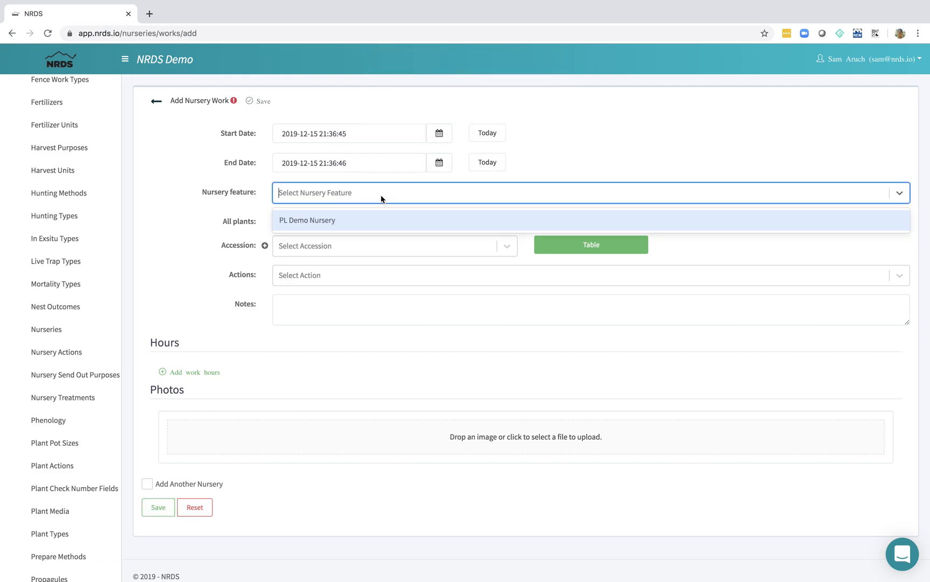
{"action": "left_click", "coordinate": [338, 223]}
{"action": "left_click", "coordinate": [278, 221]}
{"action": "left_click", "coordinate": [307, 245]}
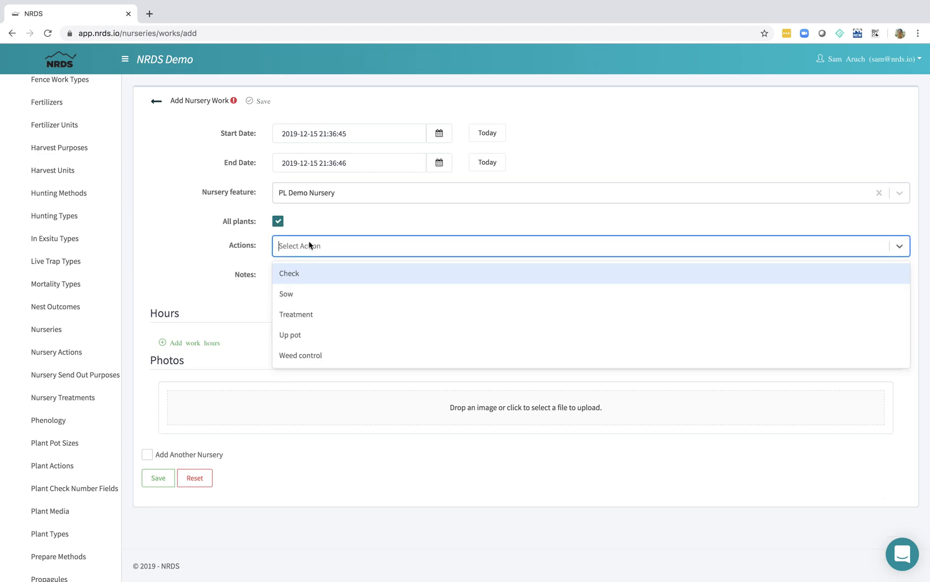
{"action": "left_click", "coordinate": [304, 354]}
- Set the control method to Pull/Spray using 6 liters of New Cocktail
{"action": "left_click", "coordinate": [351, 276]}
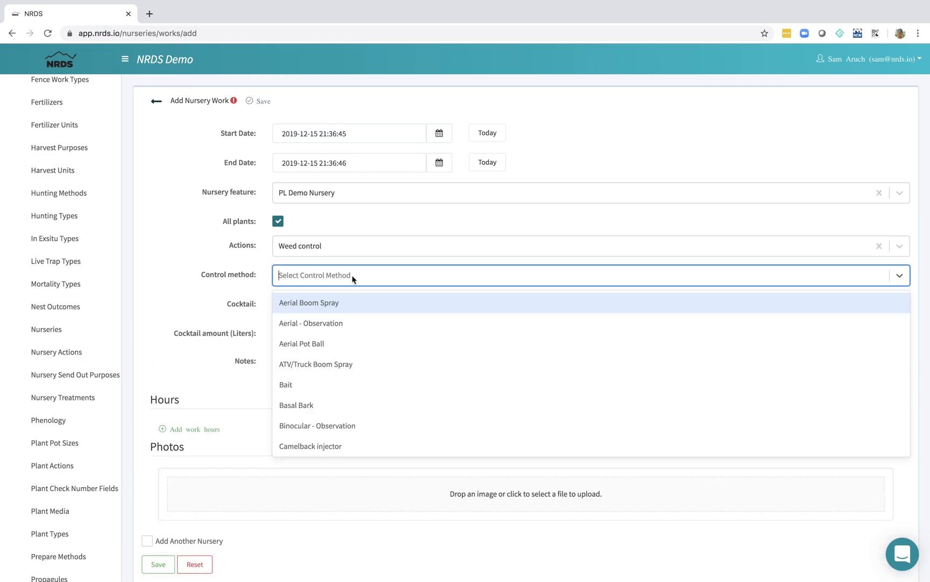
{"action": "scroll", "coordinate": [314, 404], "scroll_direction": "down", "scroll_amount": 5}
{"action": "type", "text": "sp"}
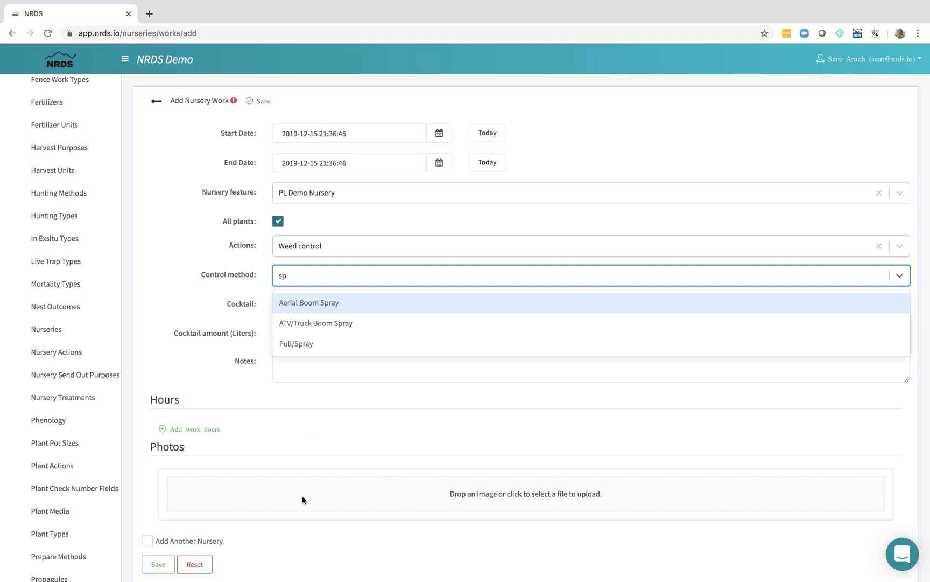
{"action": "left_click", "coordinate": [315, 344]}
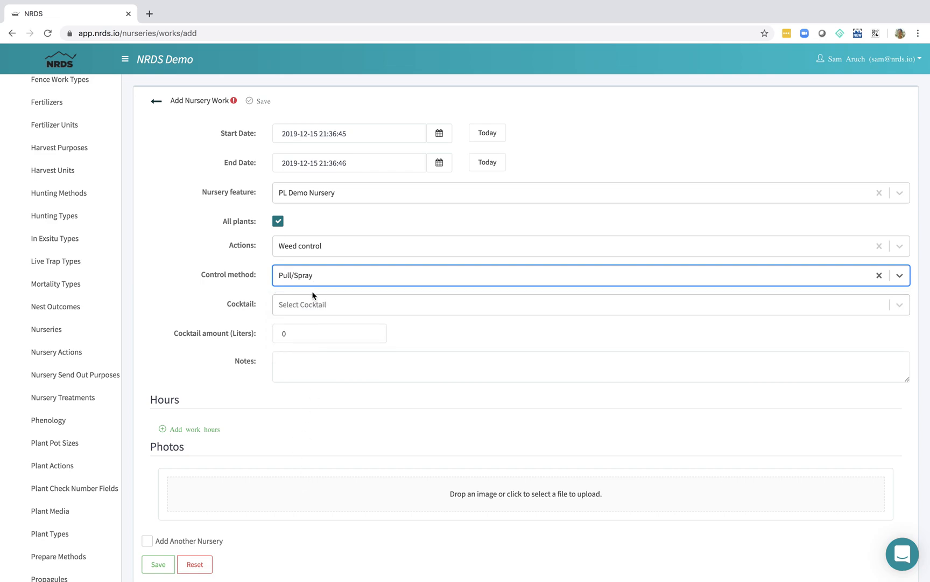
{"action": "left_click", "coordinate": [312, 305]}
{"action": "left_click", "coordinate": [306, 354]}
{"action": "left_click", "coordinate": [304, 330]}
{"action": "left_click_drag", "start_coordinate": [304, 329], "coordinate": [273, 329]}
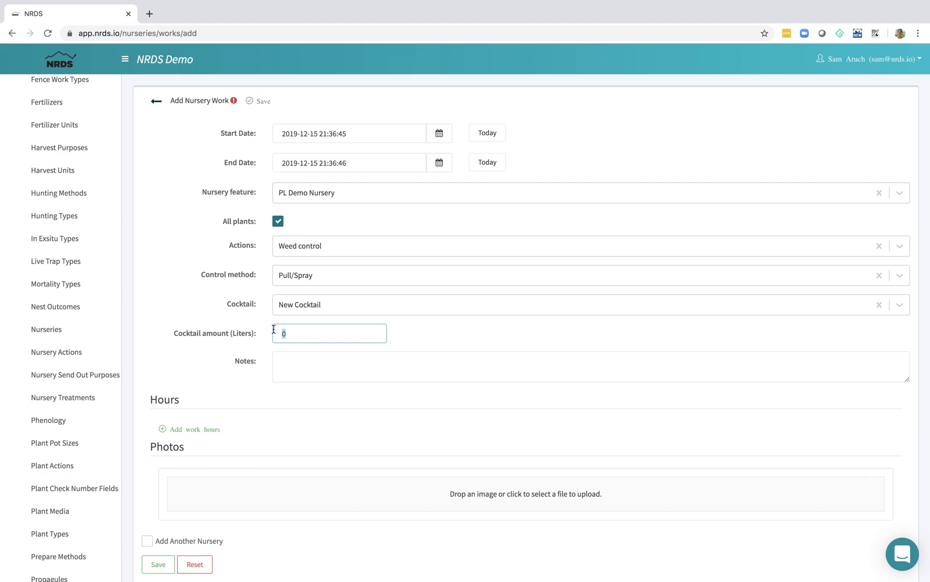
{"action": "type", "text": "6"}
- Save the weed control record with the option to add another nursery work record
{"action": "scroll", "coordinate": [221, 490], "scroll_direction": "down", "scroll_amount": 2}
{"action": "left_click", "coordinate": [156, 492]}
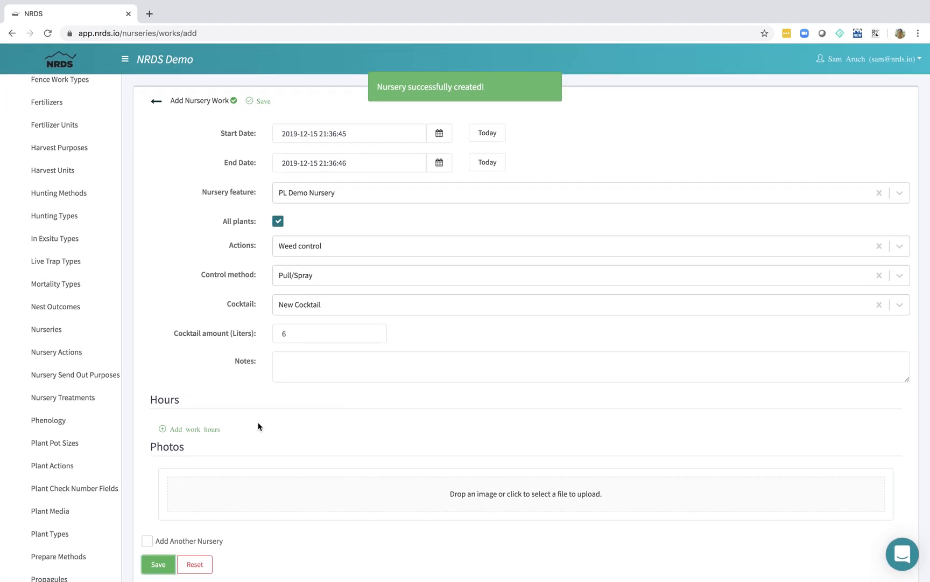
{"action": "left_click", "coordinate": [147, 541]}
{"action": "left_click", "coordinate": [157, 564]}
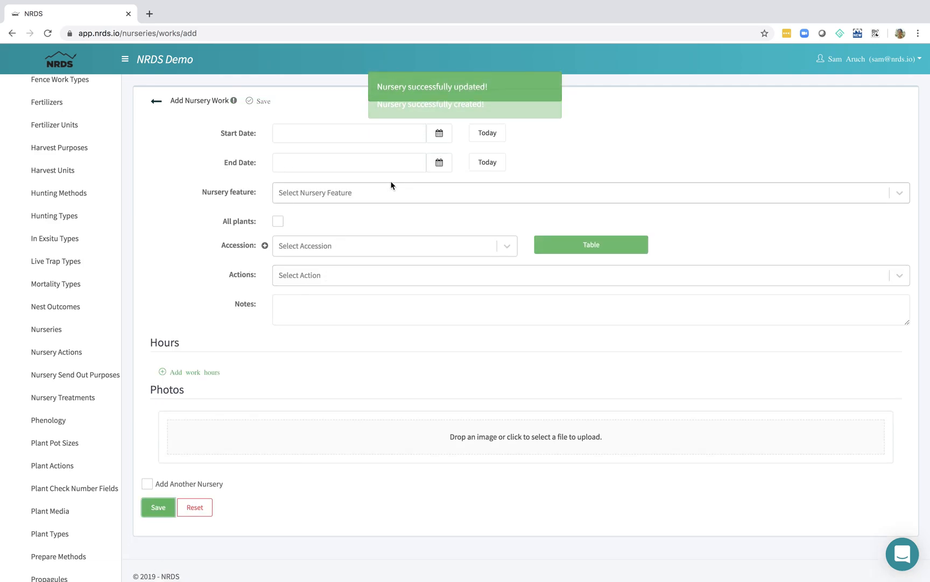
- Date another work record today for PL Demo Nursery and, from within it, start a new accession dated today
{"action": "left_click", "coordinate": [488, 135]}
{"action": "left_click", "coordinate": [487, 160]}
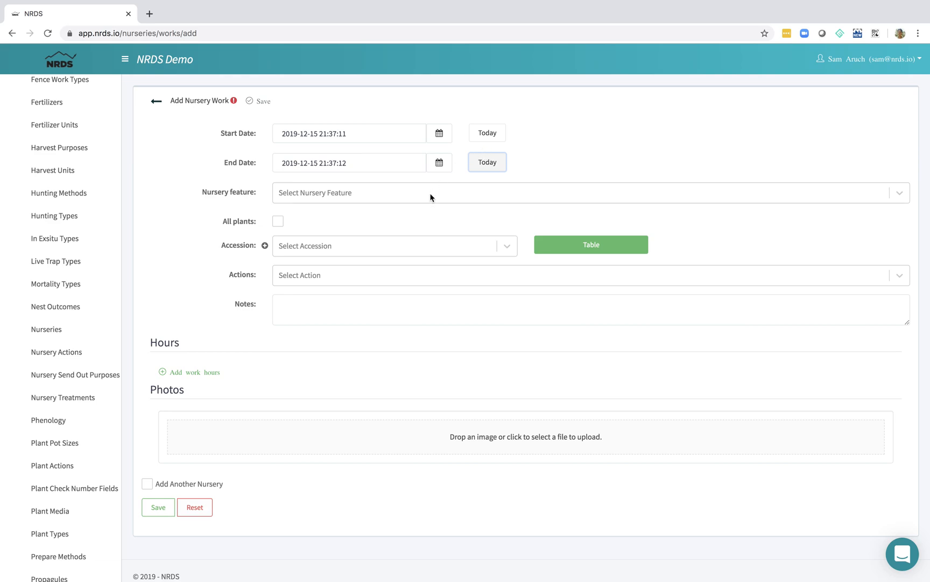
{"action": "left_click", "coordinate": [386, 192]}
{"action": "left_click", "coordinate": [353, 219]}
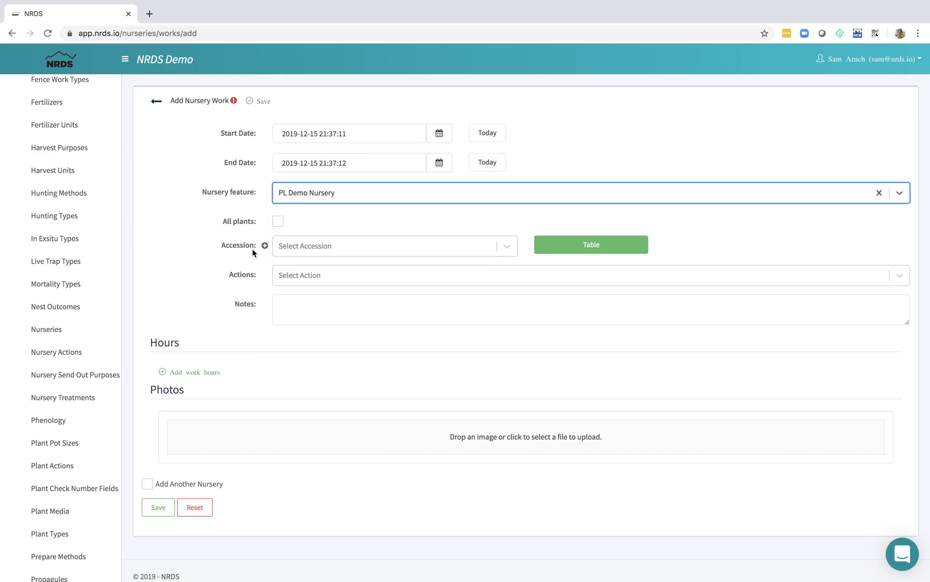
{"action": "left_click", "coordinate": [264, 247]}
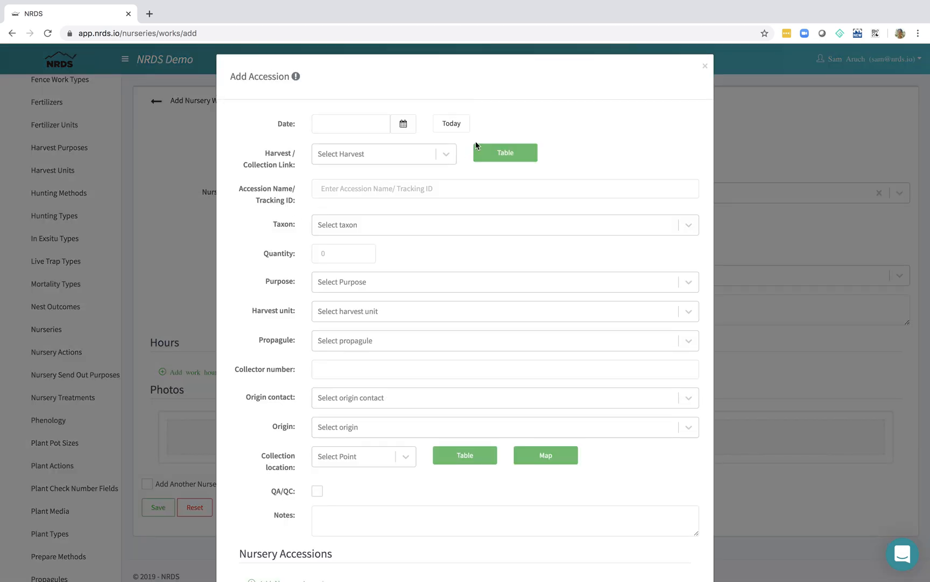
{"action": "left_click", "coordinate": [451, 124]}
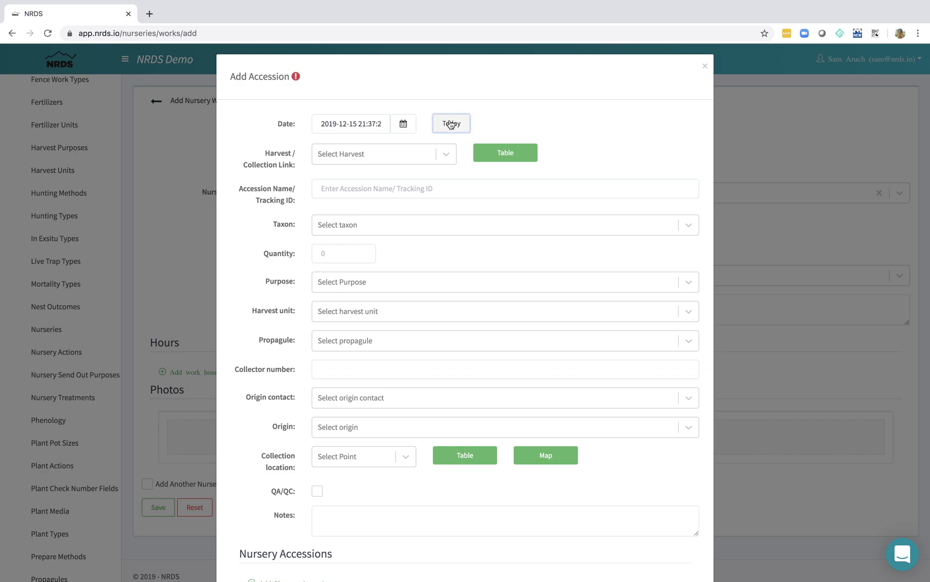
- Browse the harvests available for linking to the accession without choosing one
{"action": "left_click", "coordinate": [445, 150]}
{"action": "scroll", "coordinate": [413, 261], "scroll_direction": "down", "scroll_amount": 1}
{"action": "scroll", "coordinate": [413, 257], "scroll_direction": "up", "scroll_amount": 1}
{"action": "scroll", "coordinate": [413, 257], "scroll_direction": "down", "scroll_amount": 3}
{"action": "left_click", "coordinate": [515, 161]}
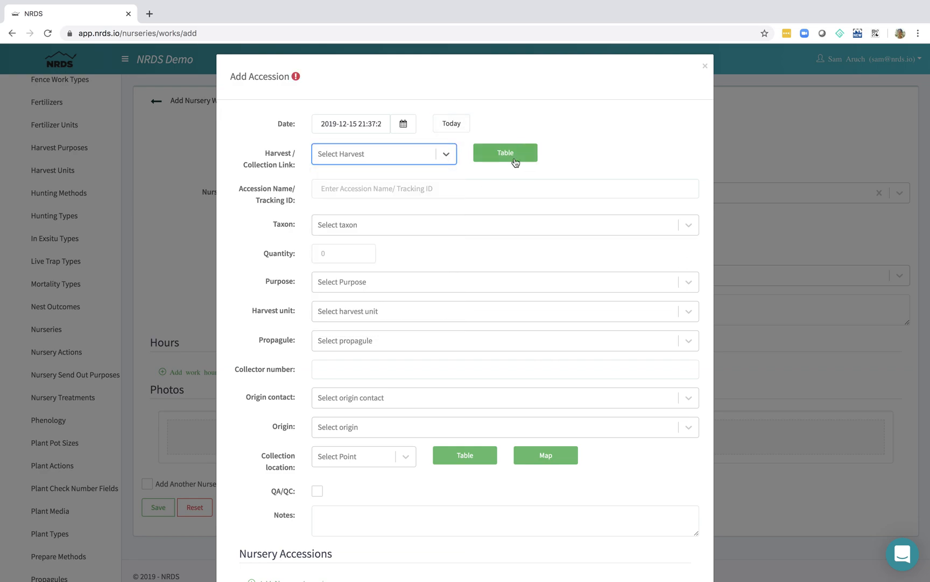
{"action": "left_click", "coordinate": [515, 161]}
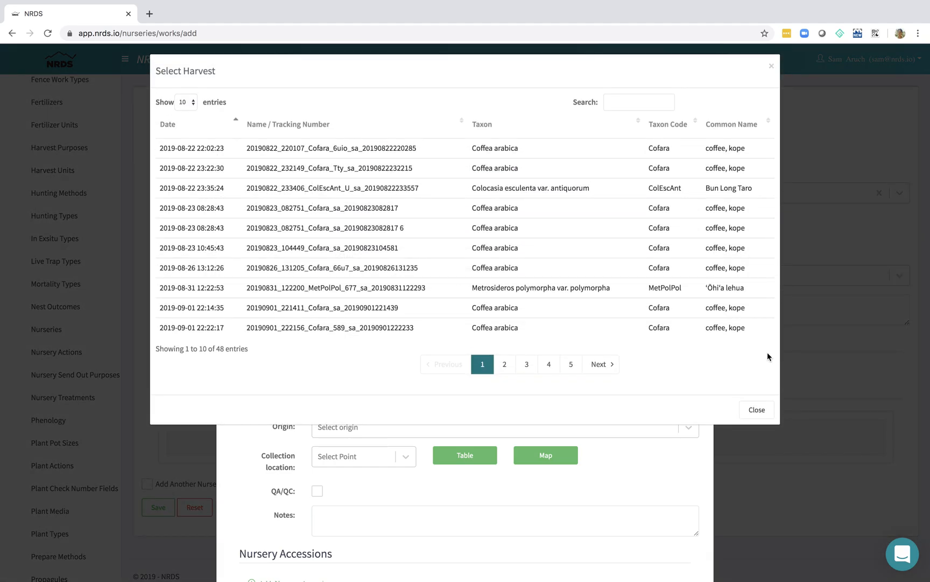
{"action": "left_click", "coordinate": [756, 410]}
- Name the accession nursery 558, with taxon Brighamia rockii and quantity 5
{"action": "left_click", "coordinate": [428, 193]}
{"action": "type", "text": "nursery 558"}
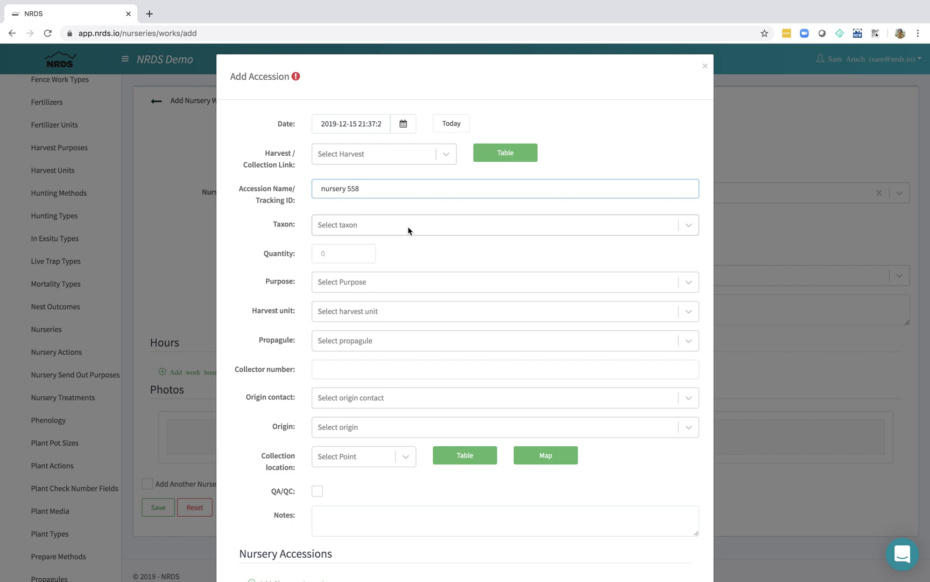
{"action": "left_click", "coordinate": [408, 231]}
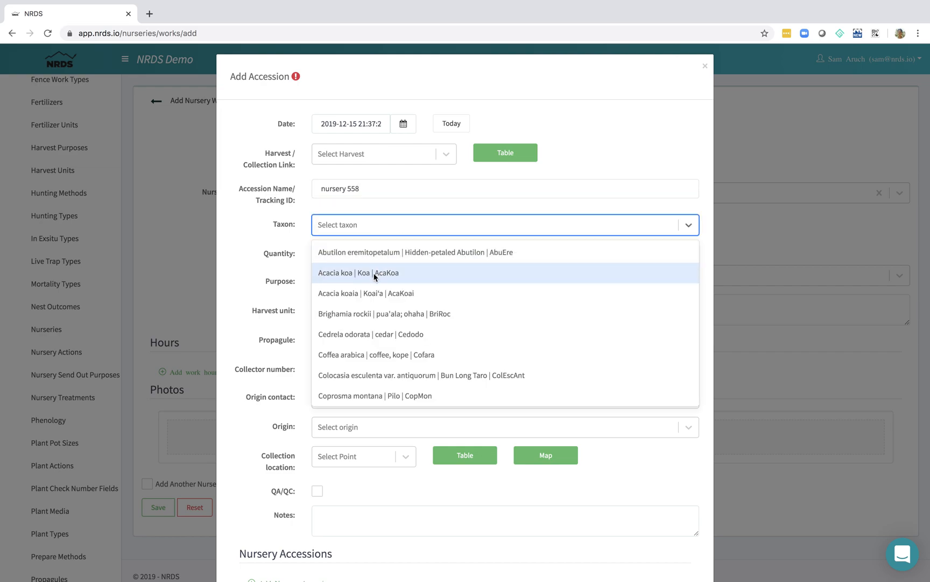
{"action": "left_click", "coordinate": [375, 313]}
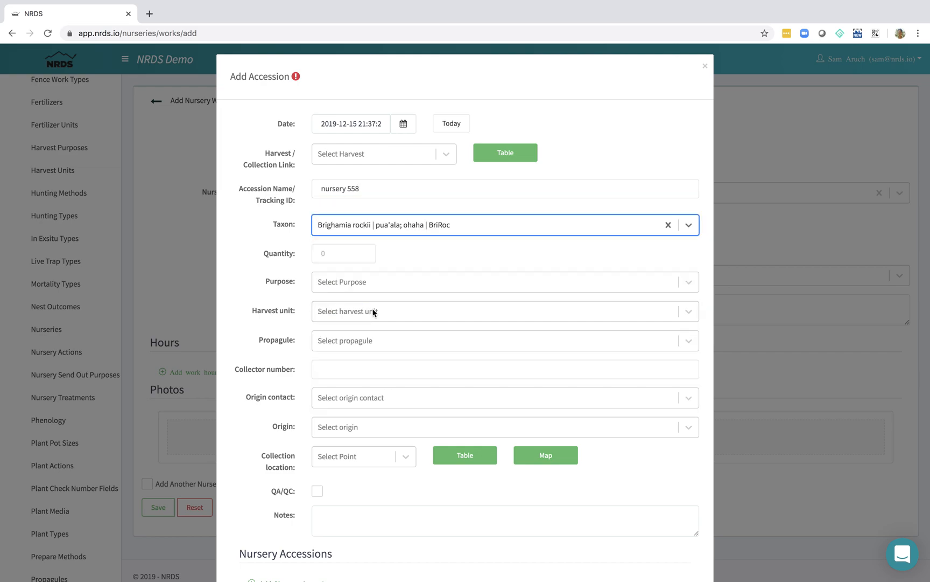
{"action": "left_click", "coordinate": [350, 255]}
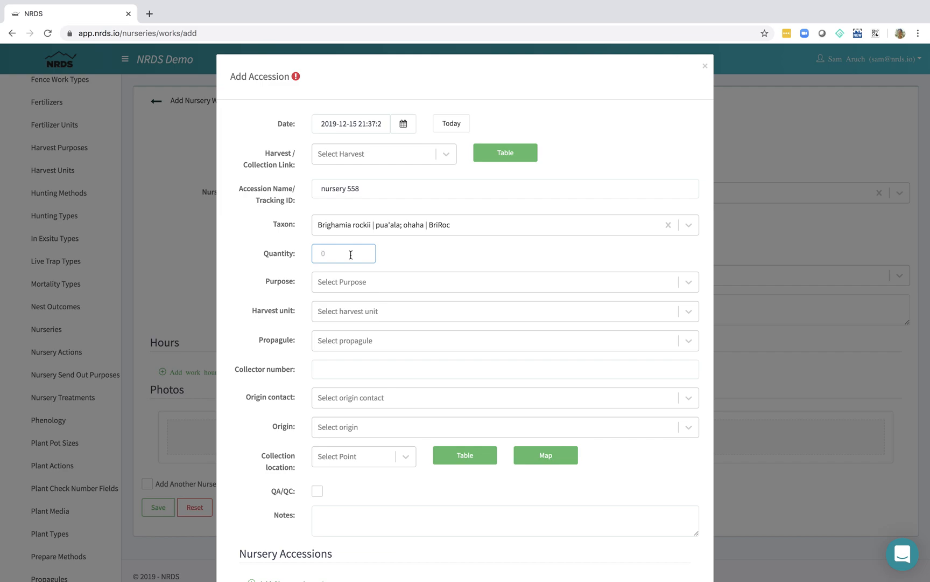
- Set the accession's purpose to Nursery, harvest unit to Each and propagule to Seed
{"action": "left_click", "coordinate": [356, 287]}
{"action": "left_click", "coordinate": [349, 310]}
{"action": "left_click", "coordinate": [348, 313]}
{"action": "left_click", "coordinate": [337, 343]}
{"action": "left_click", "coordinate": [337, 343]}
{"action": "left_click", "coordinate": [335, 429]}
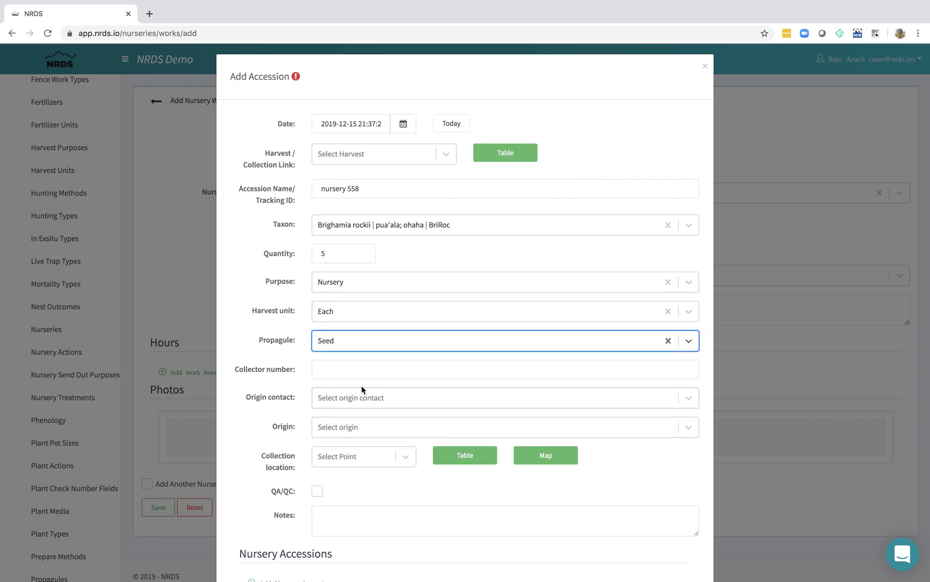
- Set the origin contact to Communuty Volunteer, then save the accession and return to the nursery work record
{"action": "scroll", "coordinate": [393, 384], "scroll_direction": "down", "scroll_amount": 3}
{"action": "left_click", "coordinate": [390, 305]}
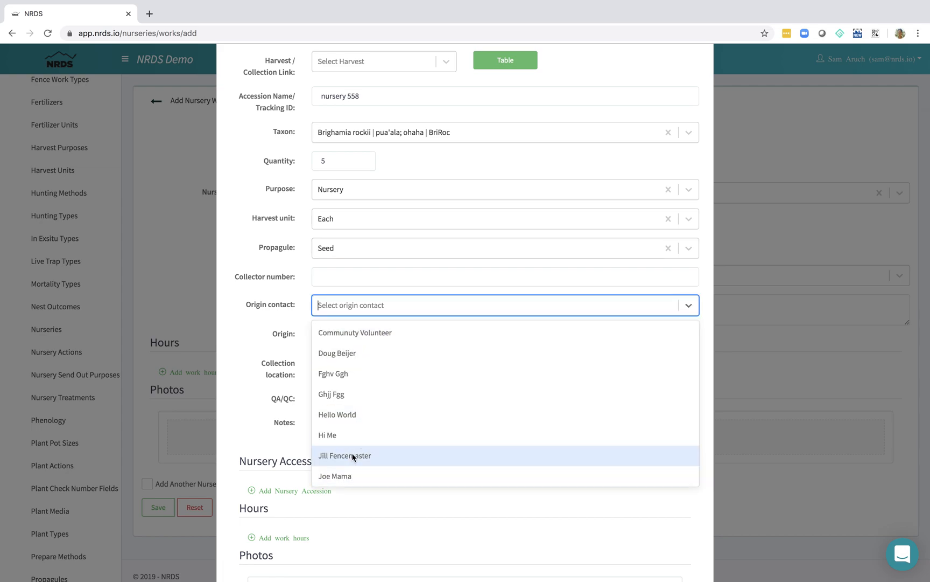
{"action": "left_click", "coordinate": [366, 333]}
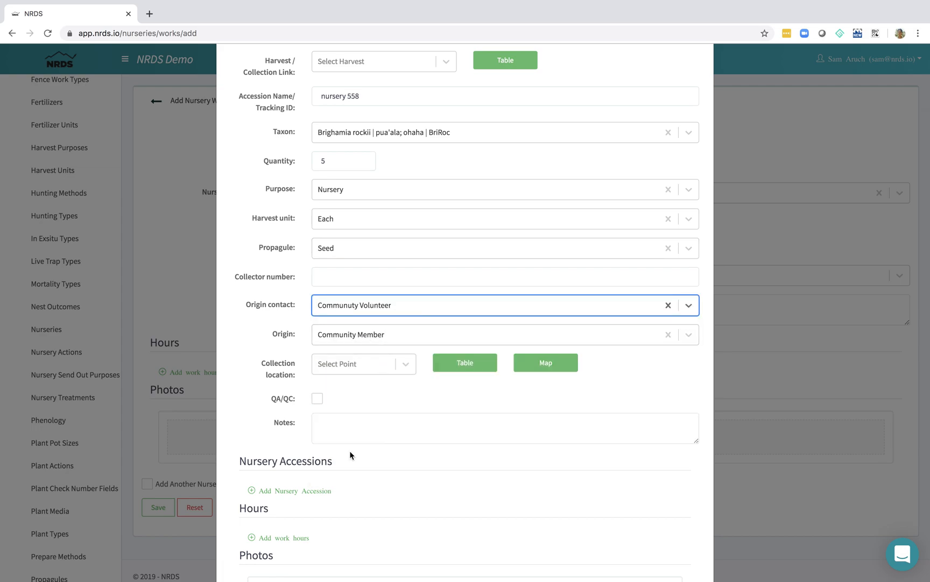
{"action": "scroll", "coordinate": [349, 450], "scroll_direction": "down", "scroll_amount": 5}
{"action": "left_click", "coordinate": [252, 528]}
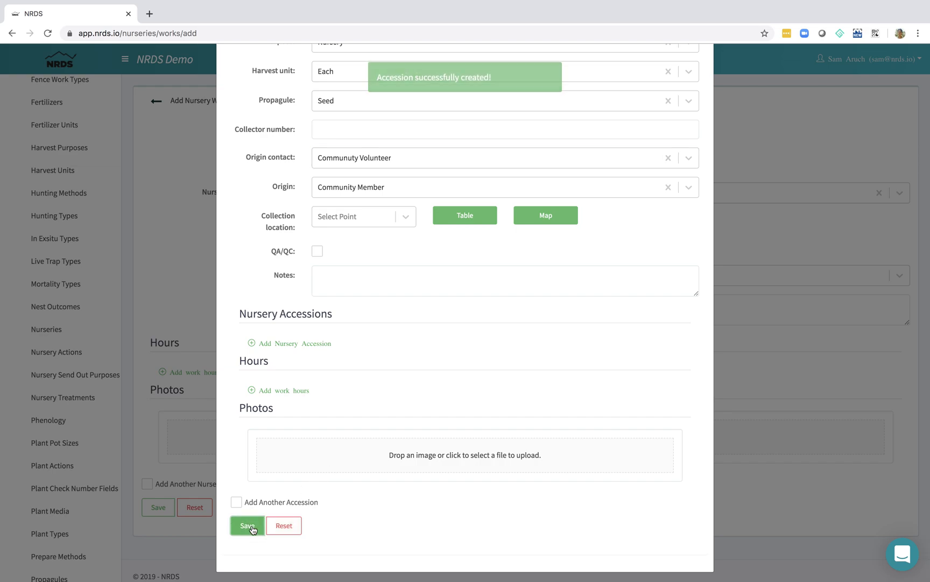
{"action": "scroll", "coordinate": [673, 204], "scroll_direction": "up", "scroll_amount": 5}
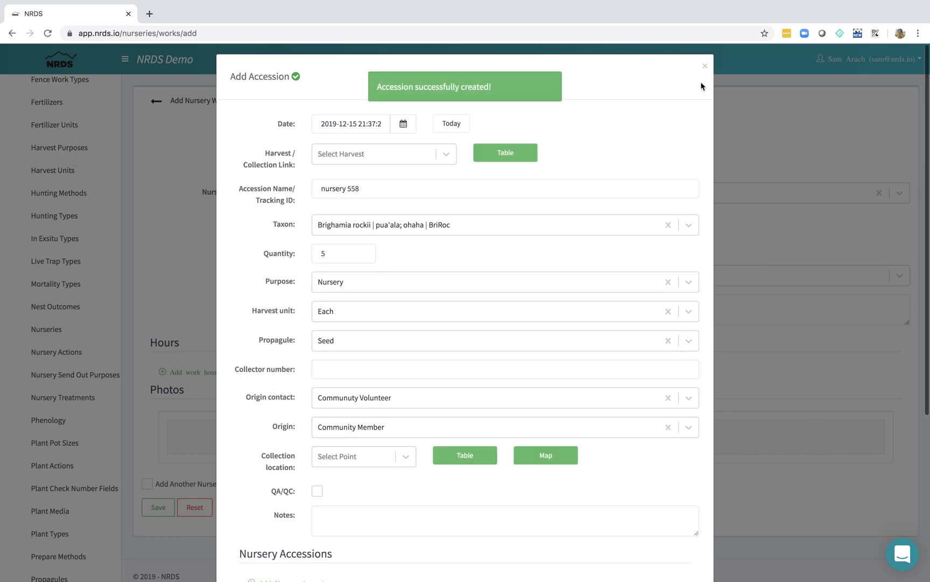
{"action": "left_click", "coordinate": [702, 69]}
- Link the nursery work record to the nursery 558 Brighamia rockii accession
{"action": "left_click", "coordinate": [321, 243]}
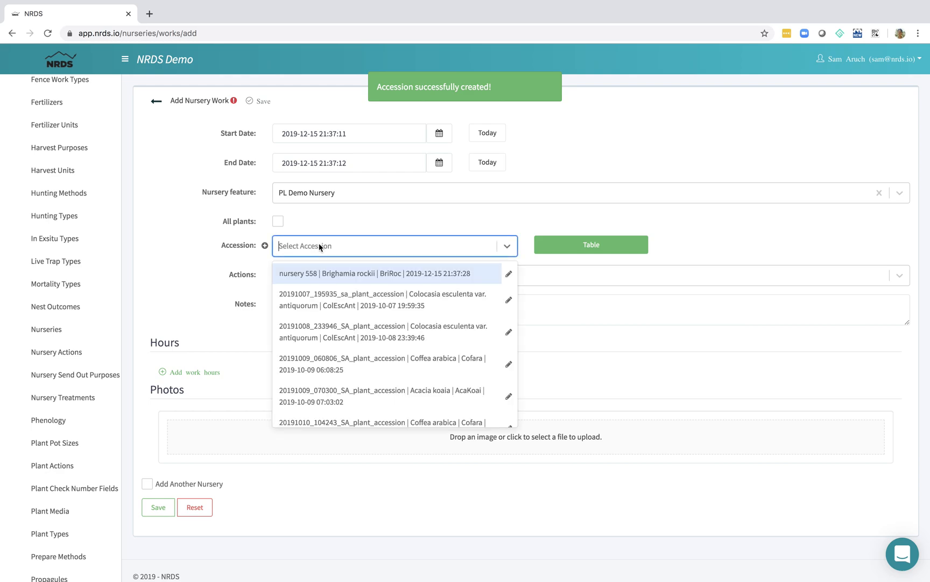
{"action": "type", "text": "55"}
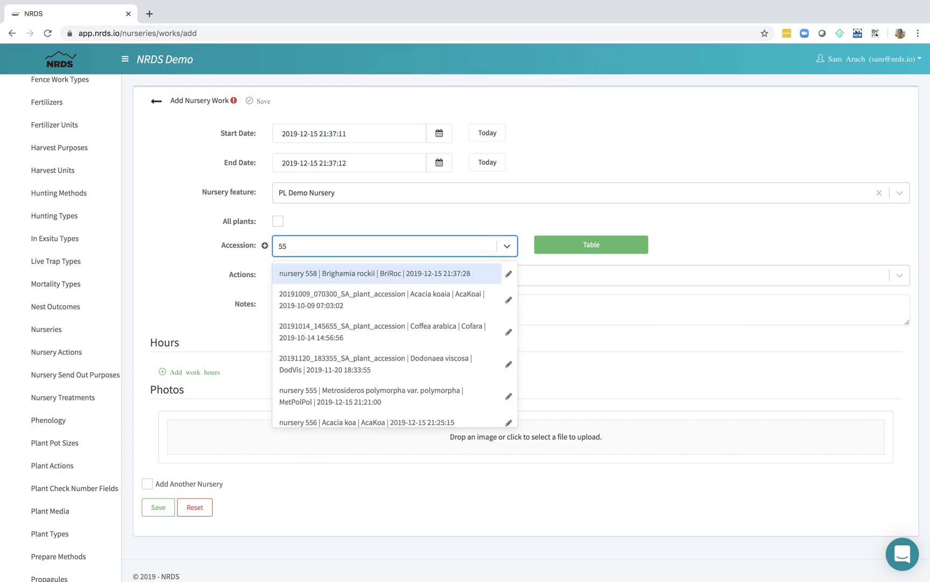
{"action": "left_click", "coordinate": [397, 273]}
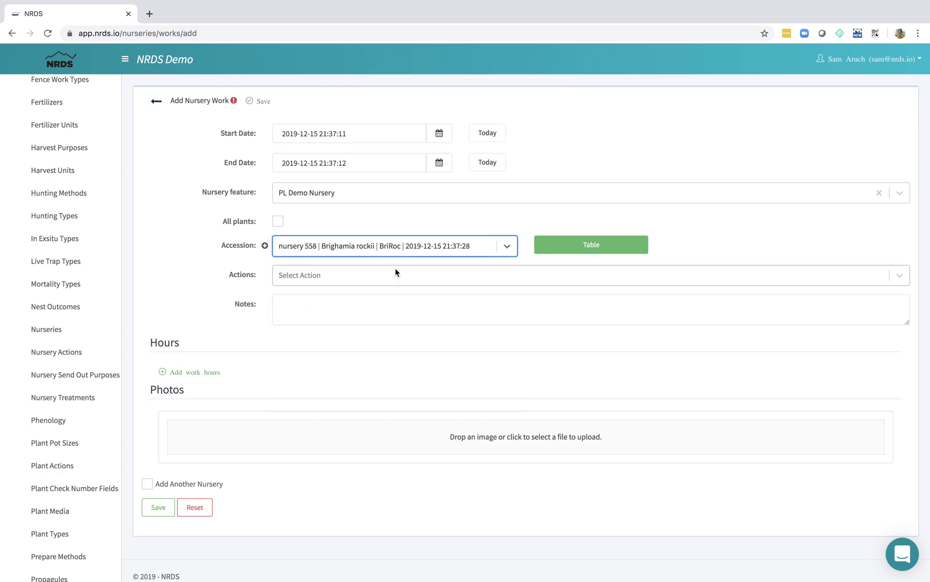
- Review the nursery 558 accession's details in its edit form, then return to the nursery work record without changes
{"action": "left_click", "coordinate": [452, 246]}
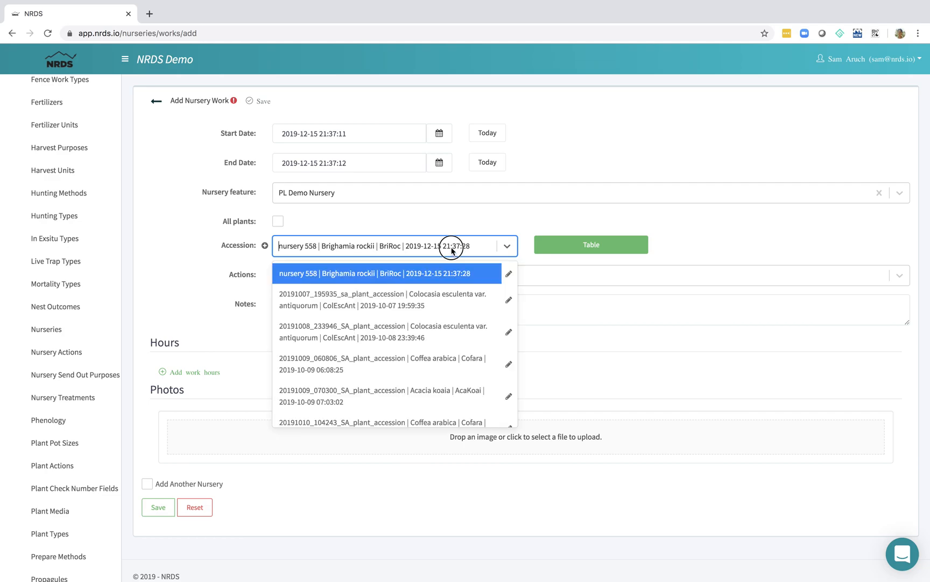
{"action": "left_click", "coordinate": [509, 274]}
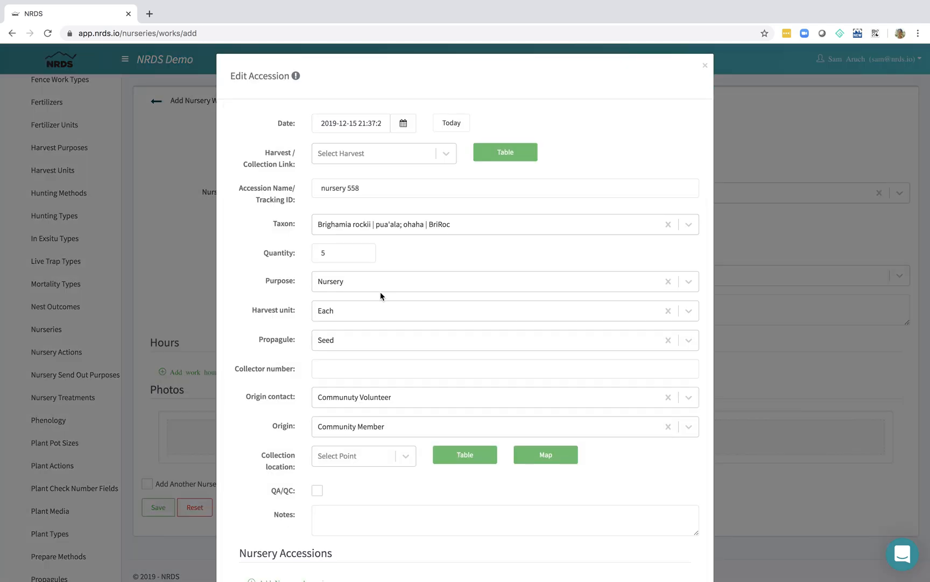
{"action": "scroll", "coordinate": [380, 292], "scroll_direction": "down", "scroll_amount": 4}
{"action": "scroll", "coordinate": [381, 292], "scroll_direction": "up", "scroll_amount": 4}
{"action": "left_click", "coordinate": [707, 65]}
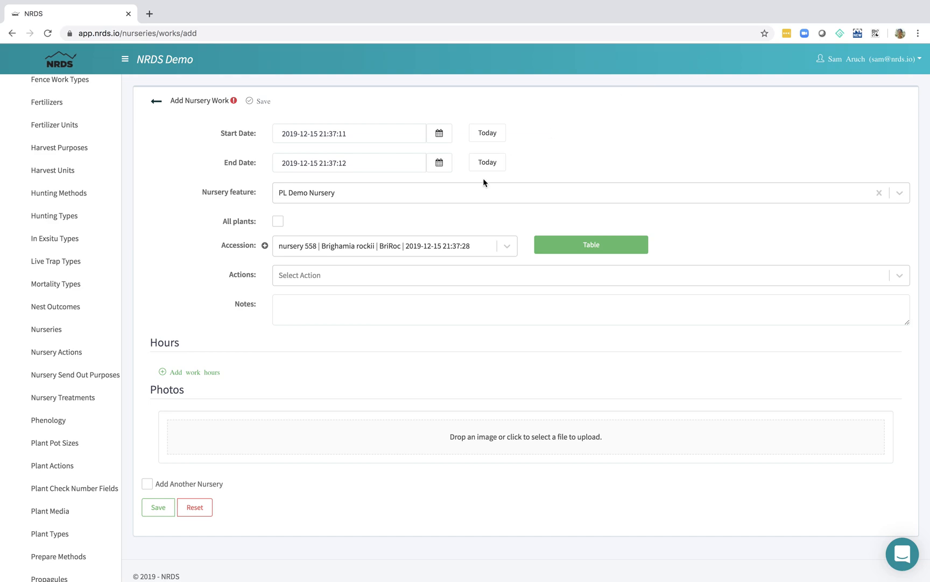
- Set the nursery work action to Up pot, with count type Accurate, quantity 05 and propagule Seed
{"action": "left_click", "coordinate": [328, 274]}
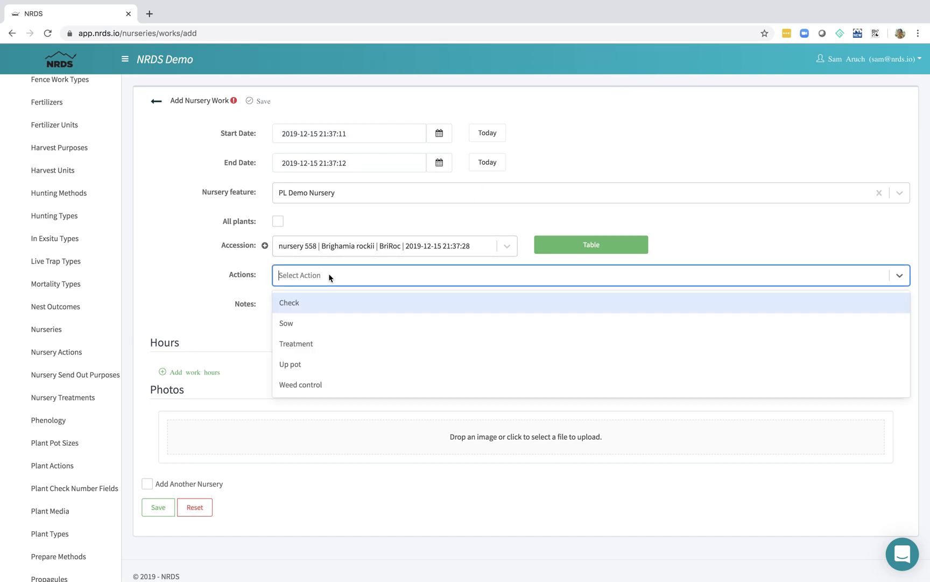
{"action": "left_click", "coordinate": [310, 364]}
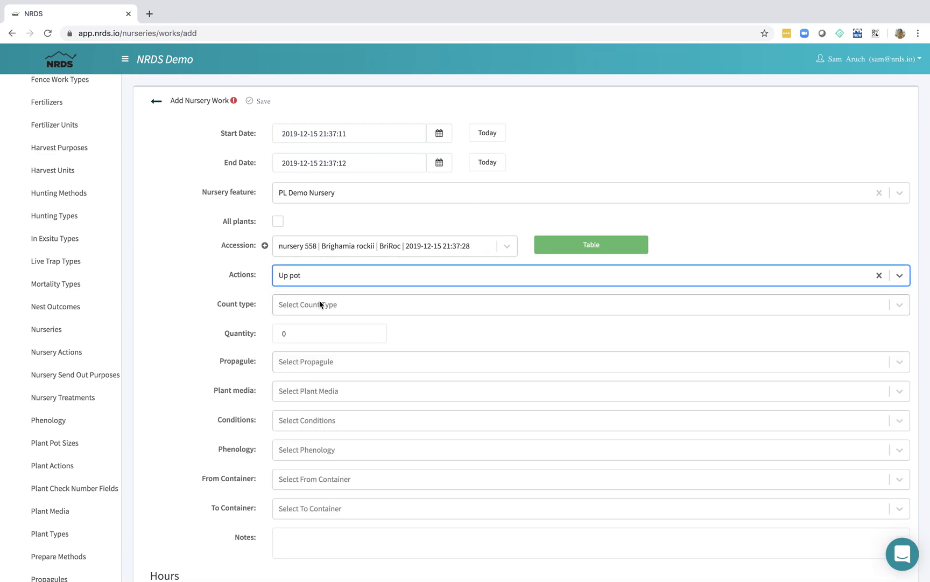
{"action": "left_click", "coordinate": [310, 304]}
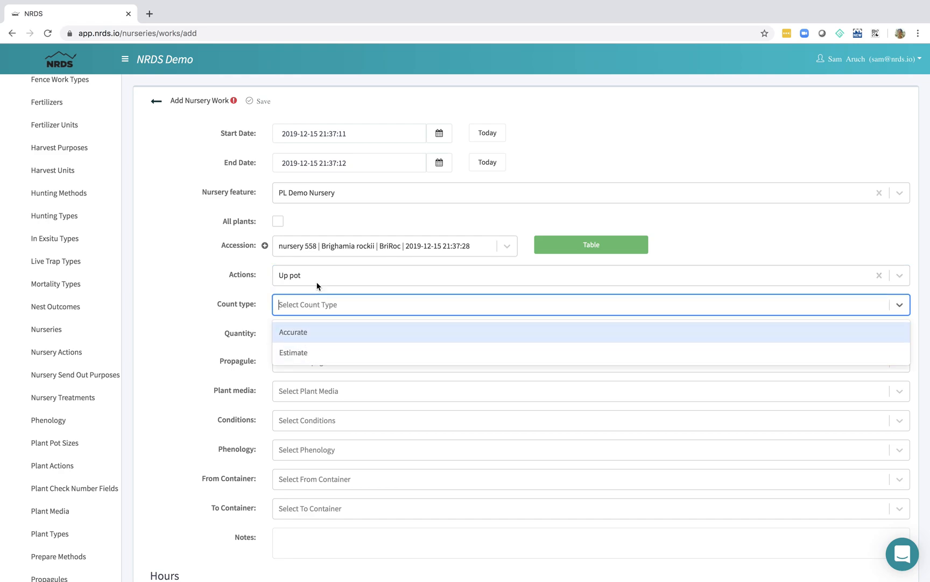
{"action": "left_click", "coordinate": [310, 332]}
{"action": "left_click", "coordinate": [310, 335]}
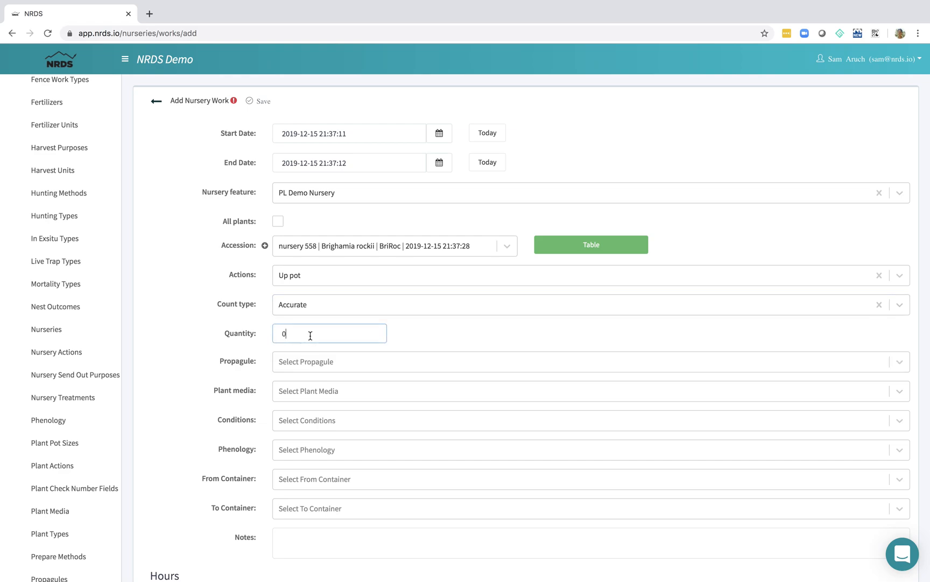
{"action": "left_click", "coordinate": [320, 363]}
{"action": "left_click", "coordinate": [296, 449]}
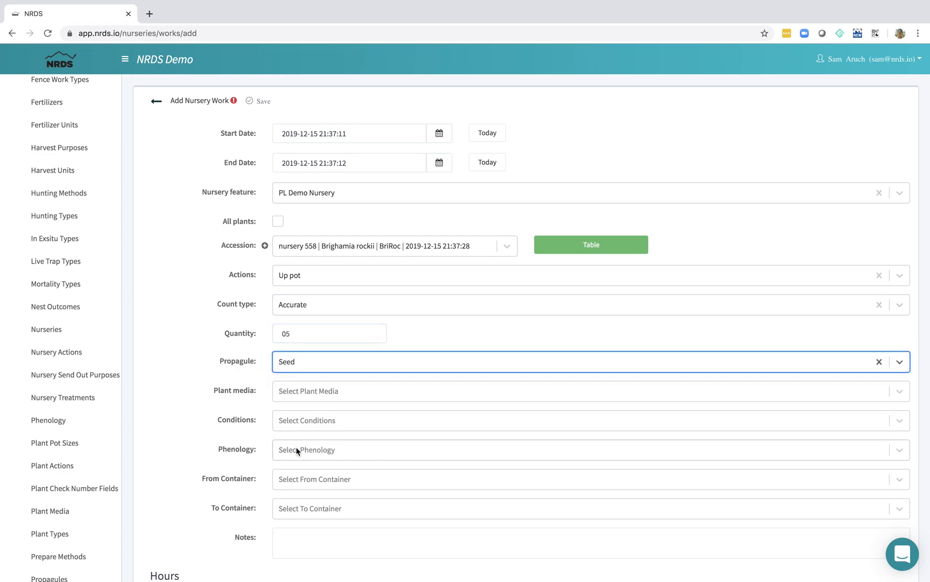
- Set the plant media to Sunshine 4 coconut couir, the condition to Good and the phenology to Seeding
{"action": "left_click", "coordinate": [311, 394]}
{"action": "left_click", "coordinate": [307, 418]}
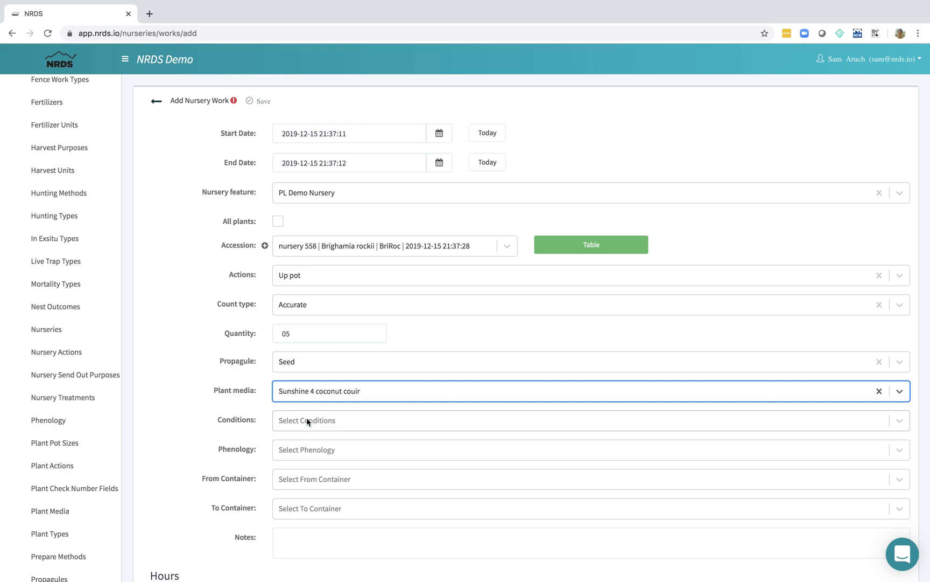
{"action": "left_click", "coordinate": [303, 421]}
{"action": "left_click", "coordinate": [287, 487]}
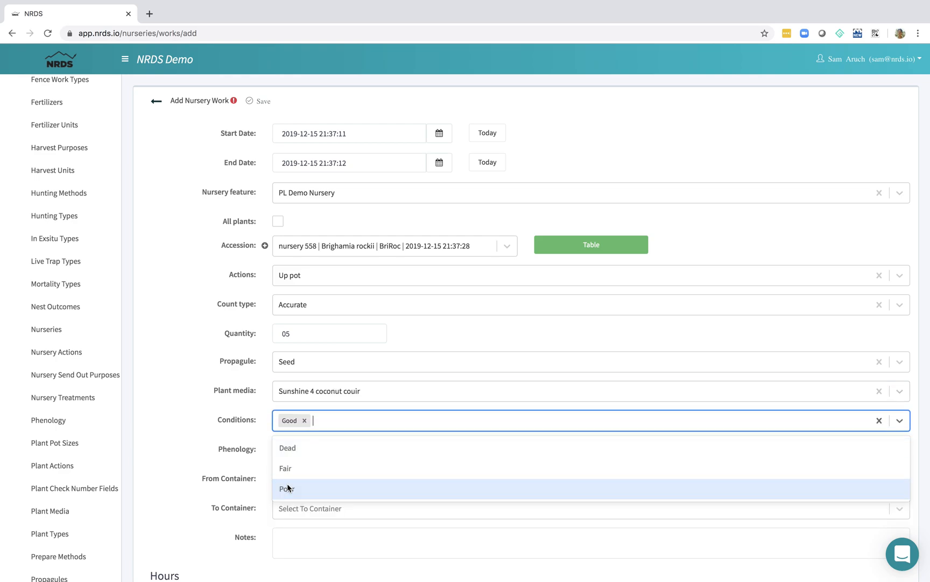
{"action": "left_click", "coordinate": [291, 456]}
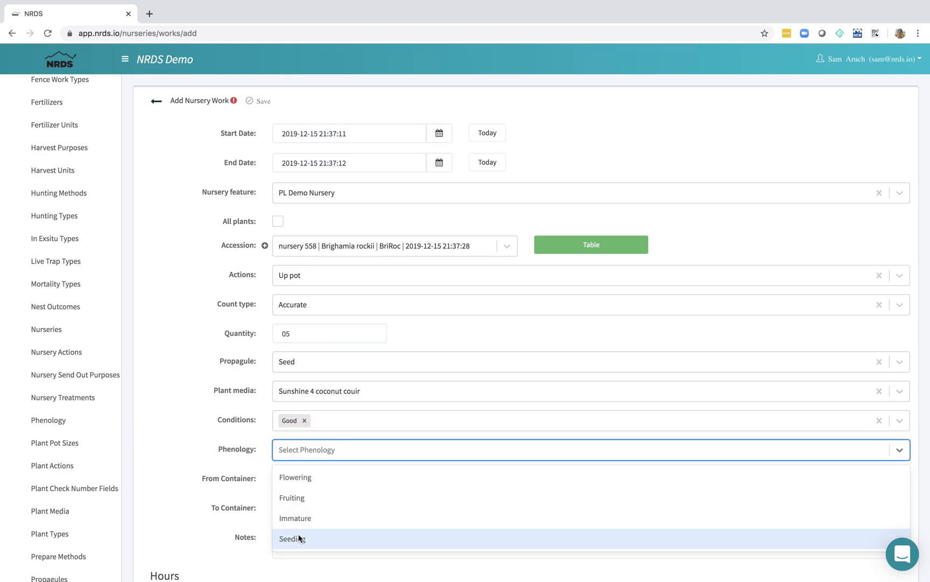
{"action": "left_click", "coordinate": [295, 538]}
{"action": "left_click", "coordinate": [179, 447]}
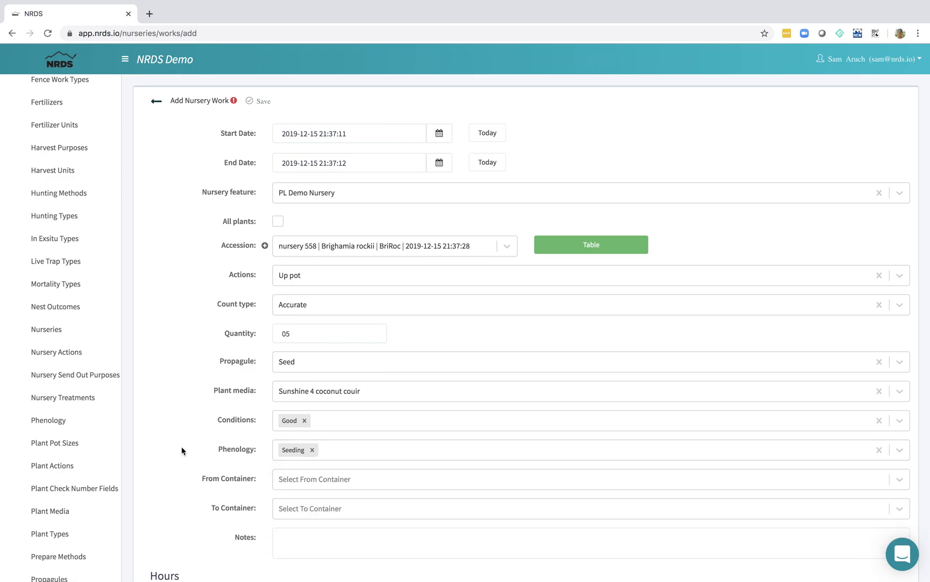
- Record the up-potting from an Unknown container to a Flat, and try to save the nursery work
{"action": "left_click", "coordinate": [296, 483]}
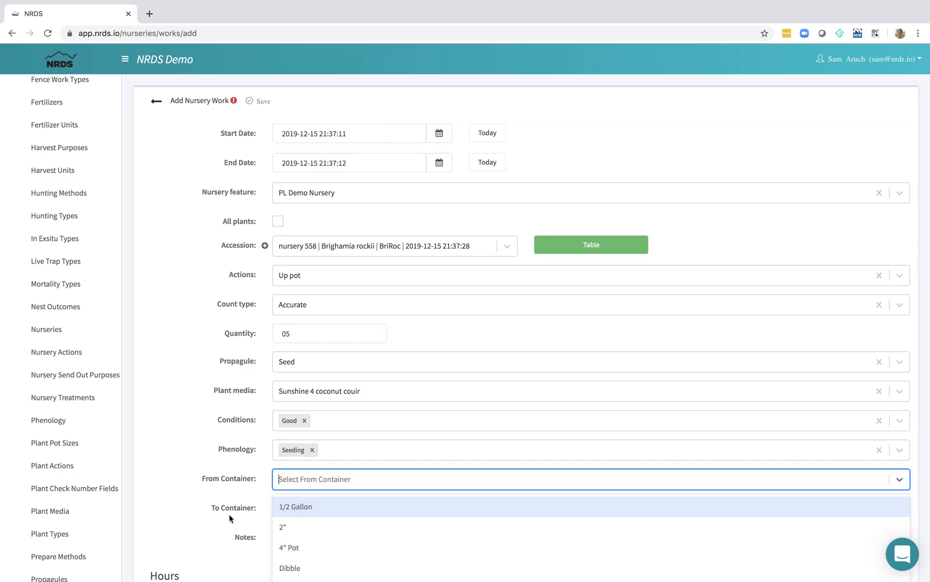
{"action": "scroll", "coordinate": [229, 511], "scroll_direction": "down", "scroll_amount": 5}
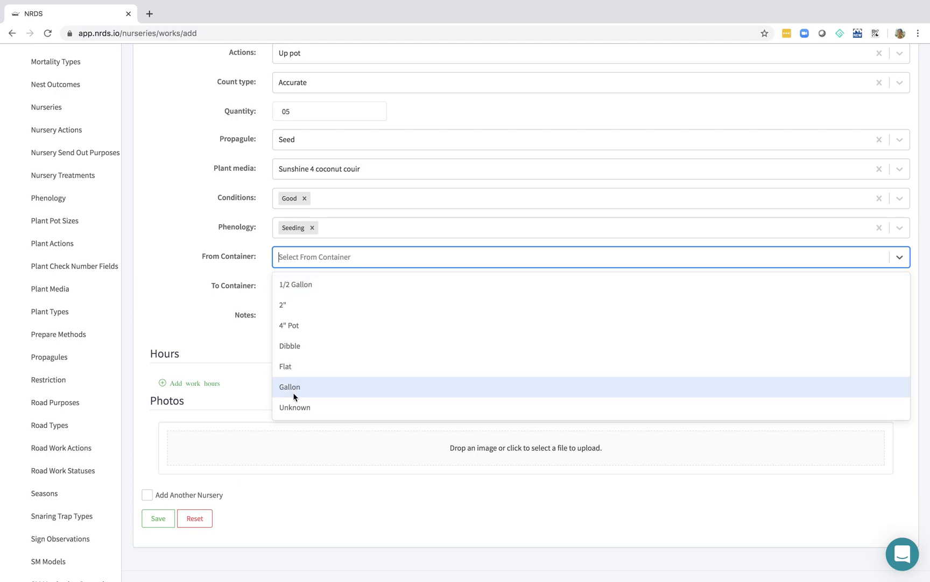
{"action": "left_click", "coordinate": [294, 408]}
{"action": "left_click", "coordinate": [307, 287]}
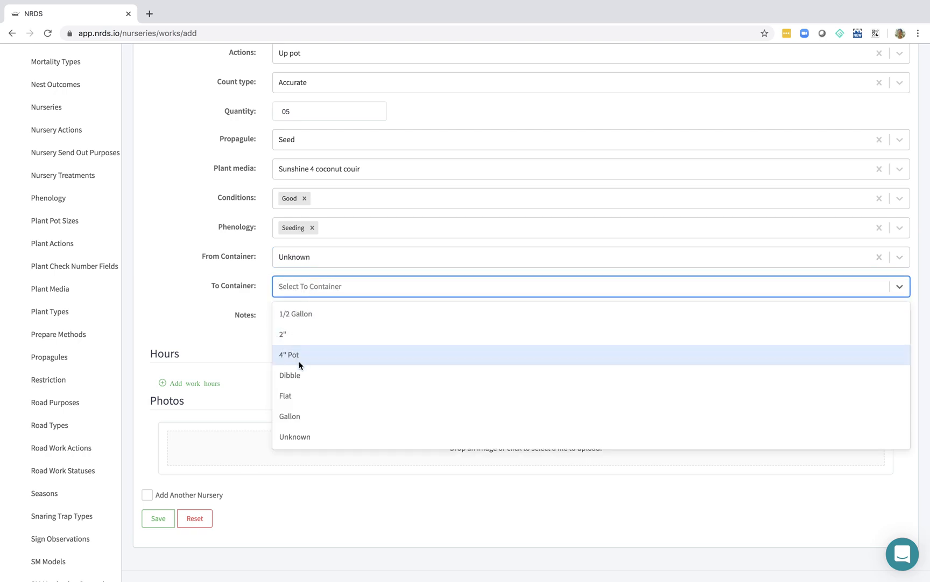
{"action": "left_click", "coordinate": [299, 400]}
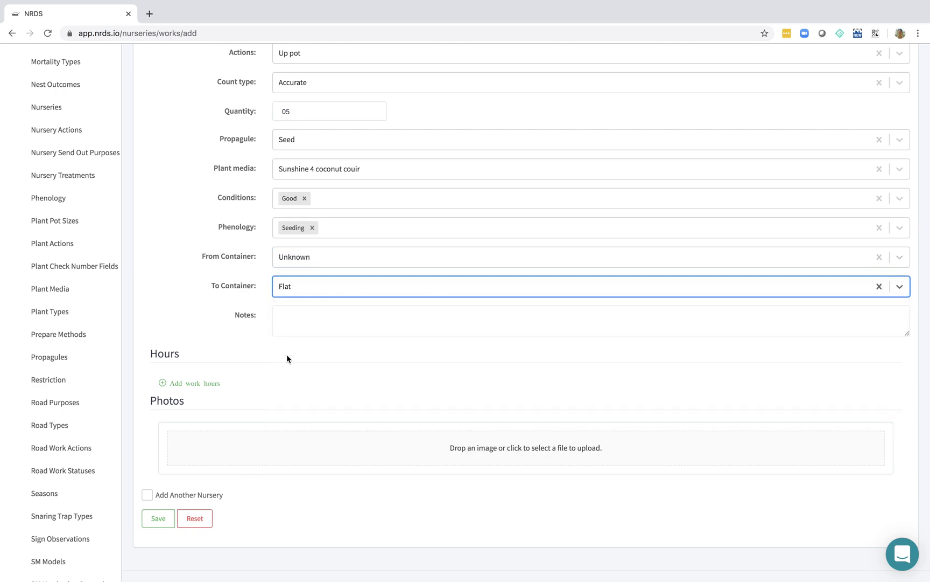
{"action": "left_click", "coordinate": [157, 518]}
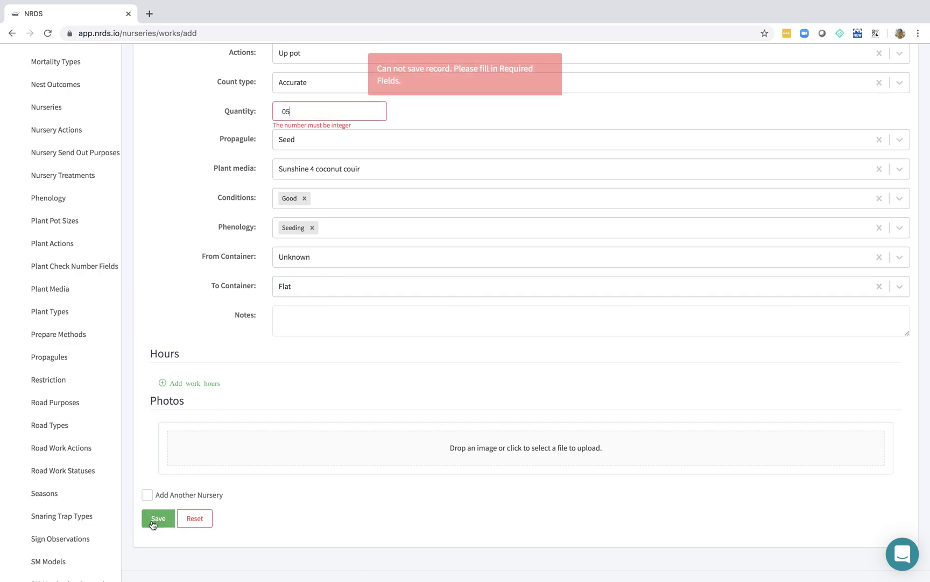
- Correct the up-pot quantity to 5 and save the nursery work record
{"action": "scroll", "coordinate": [309, 377], "scroll_direction": "up", "scroll_amount": 5}
{"action": "double_click", "coordinate": [291, 333]}
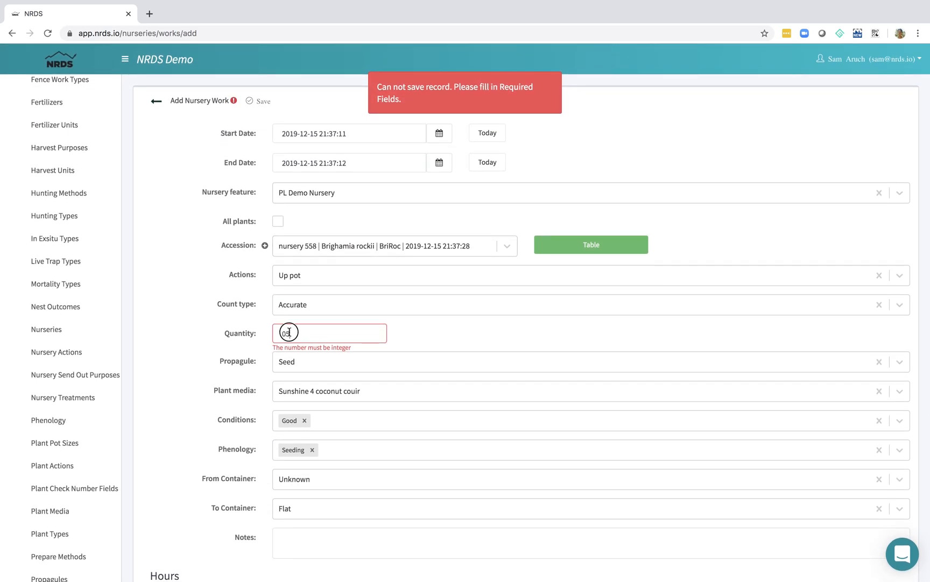
{"action": "type", "text": "5"}
{"action": "scroll", "coordinate": [291, 371], "scroll_direction": "down", "scroll_amount": 5}
{"action": "left_click", "coordinate": [156, 498]}
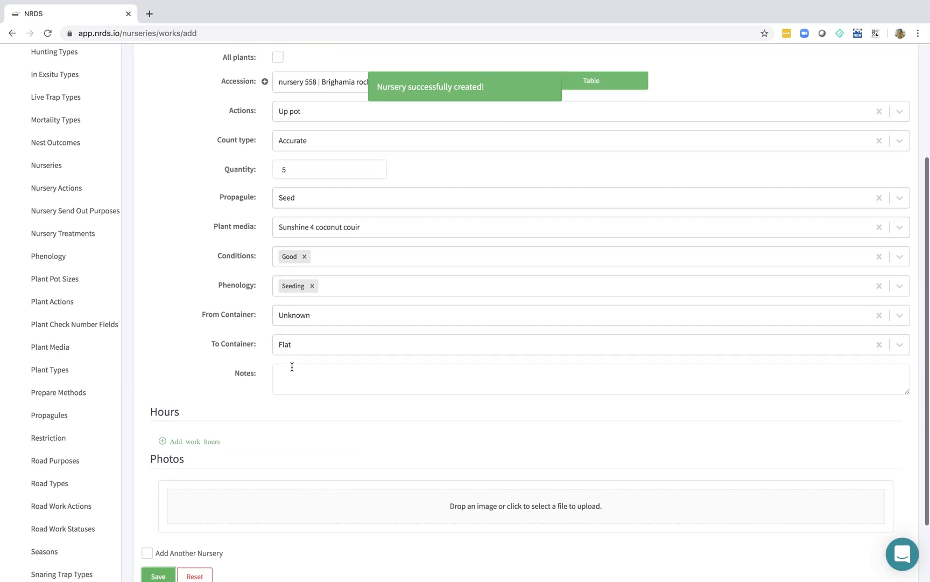
- Start a new record in the nursery inventory and date it today
{"action": "scroll", "coordinate": [291, 367], "scroll_direction": "up", "scroll_amount": 2}
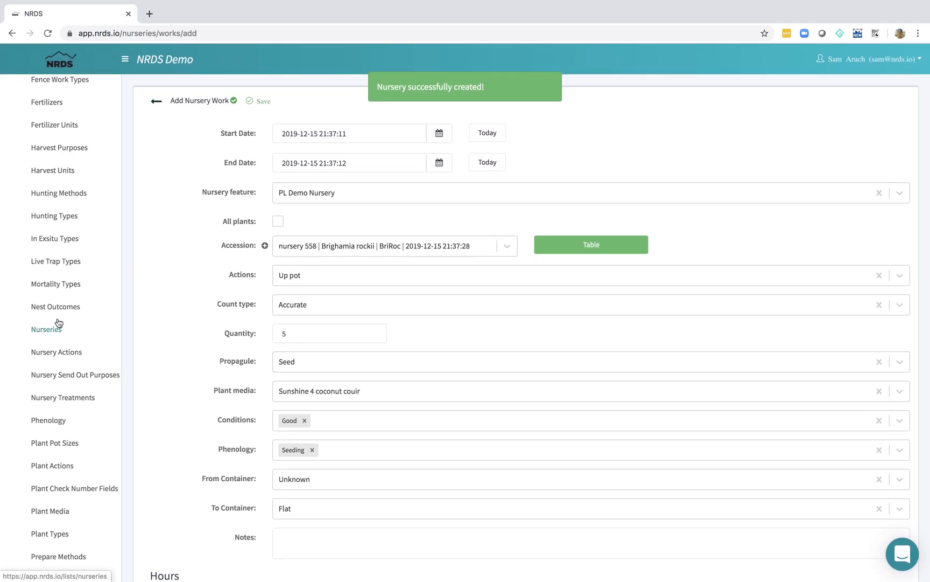
{"action": "scroll", "coordinate": [59, 322], "scroll_direction": "up", "scroll_amount": 10}
{"action": "left_click", "coordinate": [43, 292]}
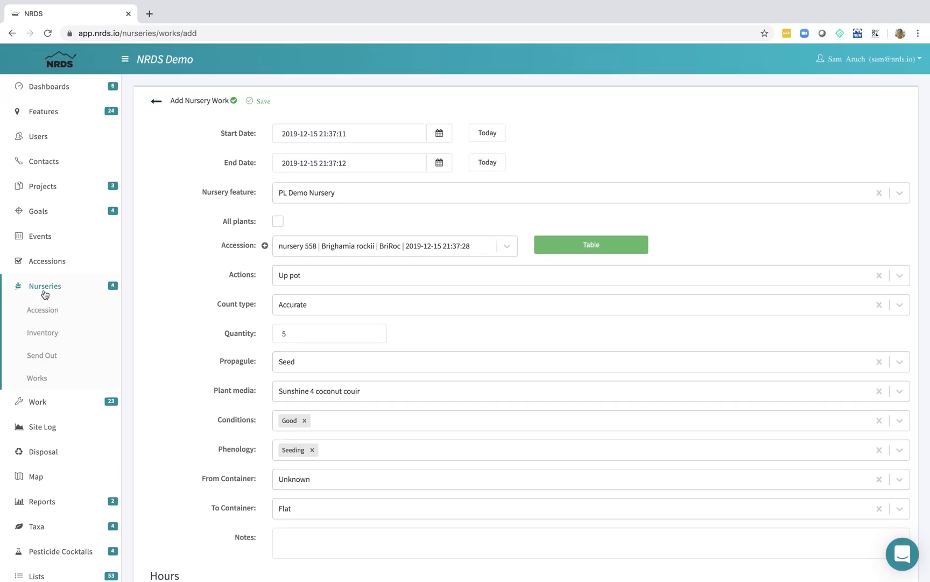
{"action": "left_click", "coordinate": [44, 341]}
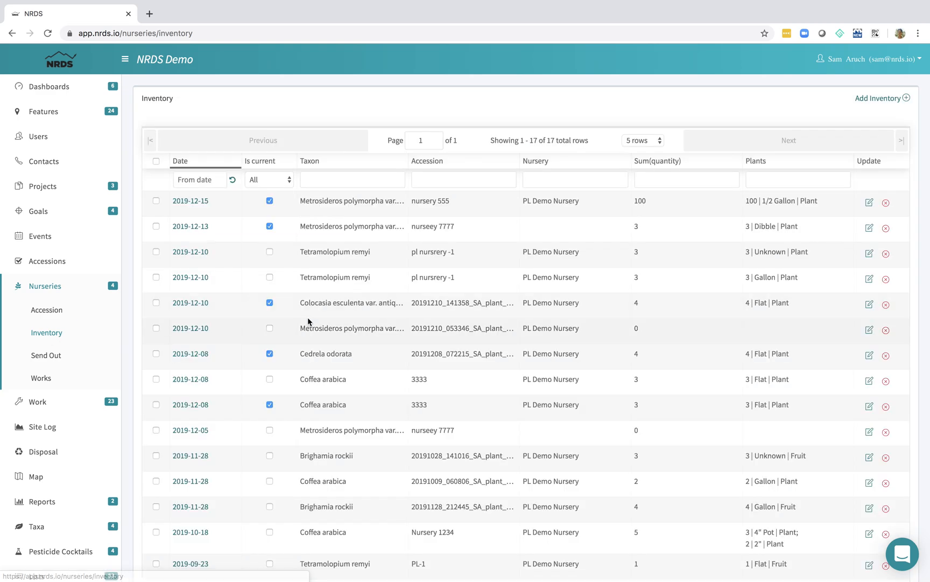
{"action": "left_click", "coordinate": [873, 96]}
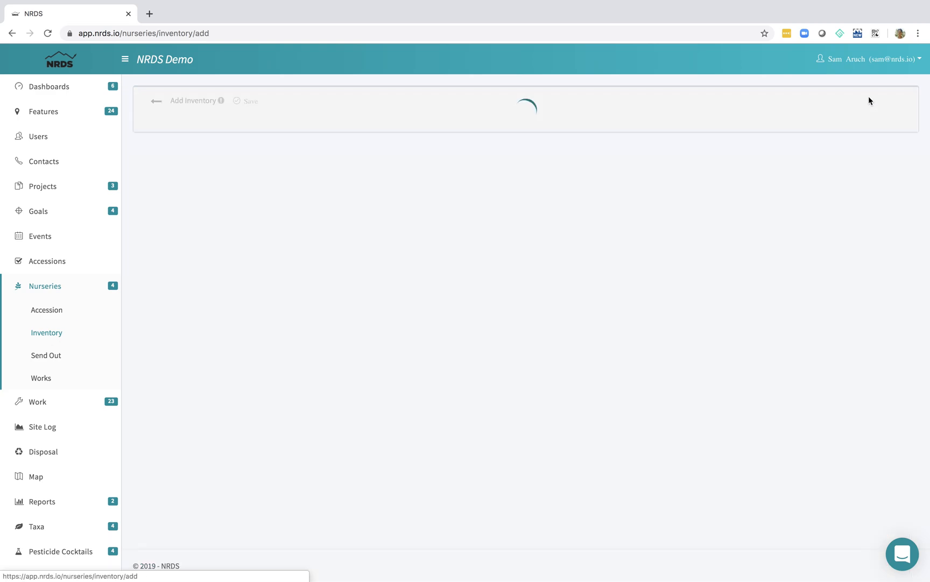
{"action": "left_click", "coordinate": [487, 133]}
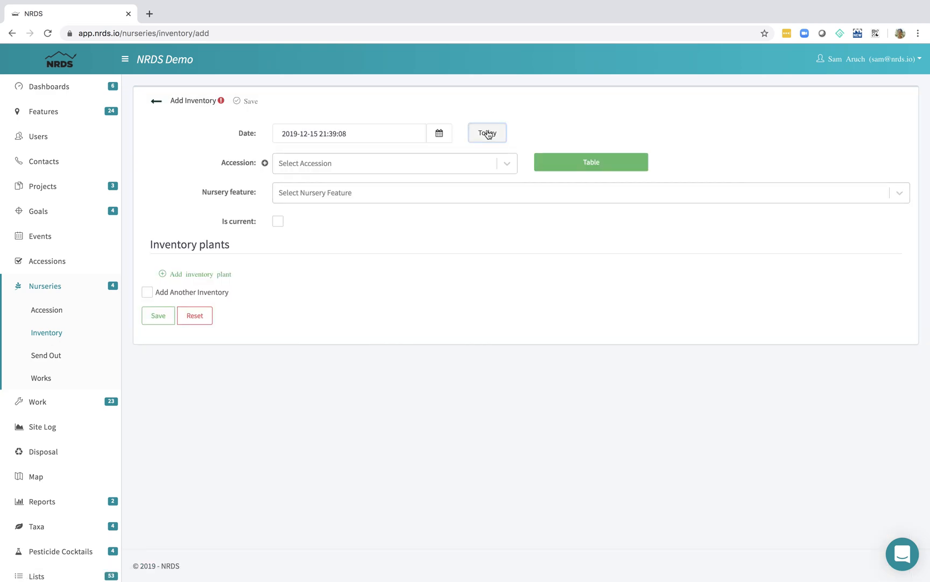
- Link the inventory record to the accession nursery 558, searching for it by 558
{"action": "left_click", "coordinate": [507, 164]}
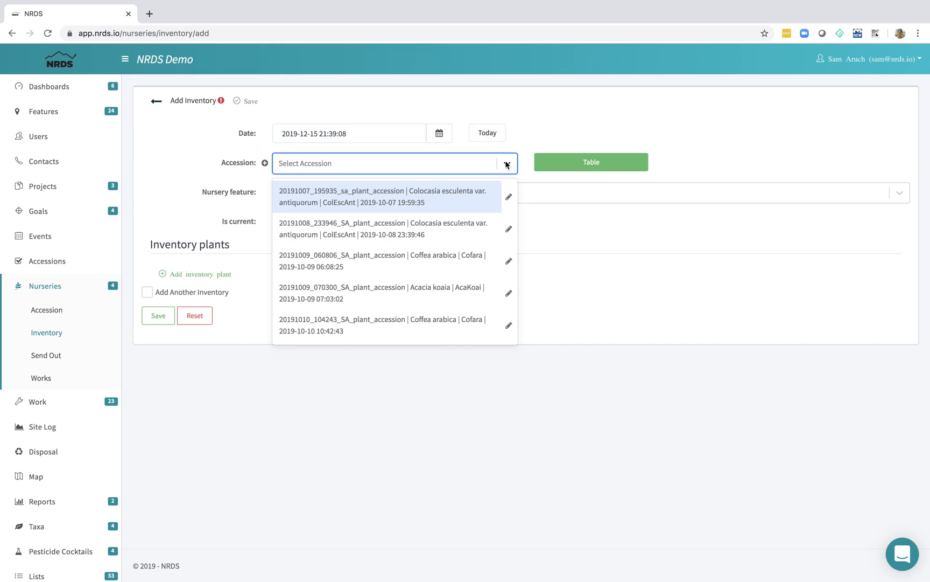
{"action": "type", "text": "ad"}
{"action": "key", "text": "BackSpace"}
{"action": "key", "text": "BackSpace"}
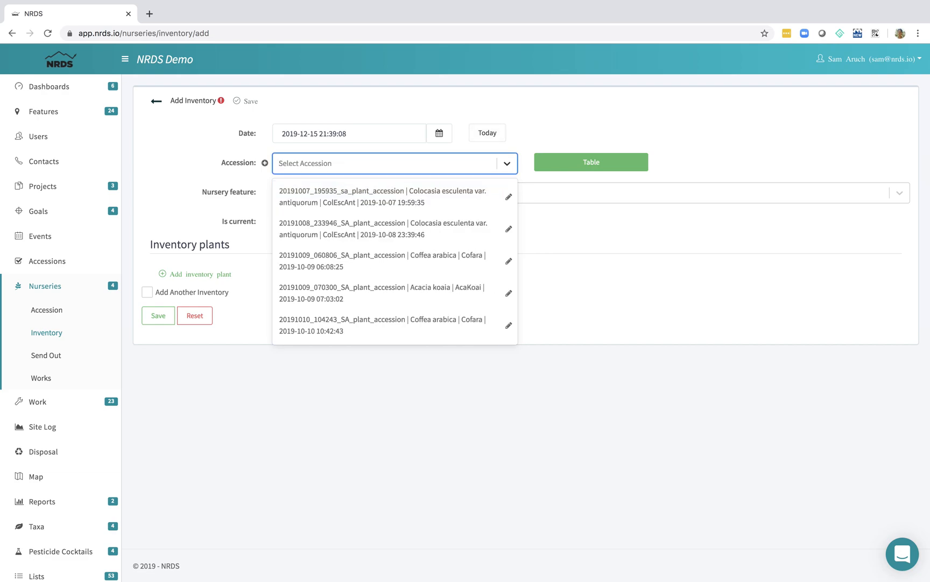
{"action": "type", "text": "55"}
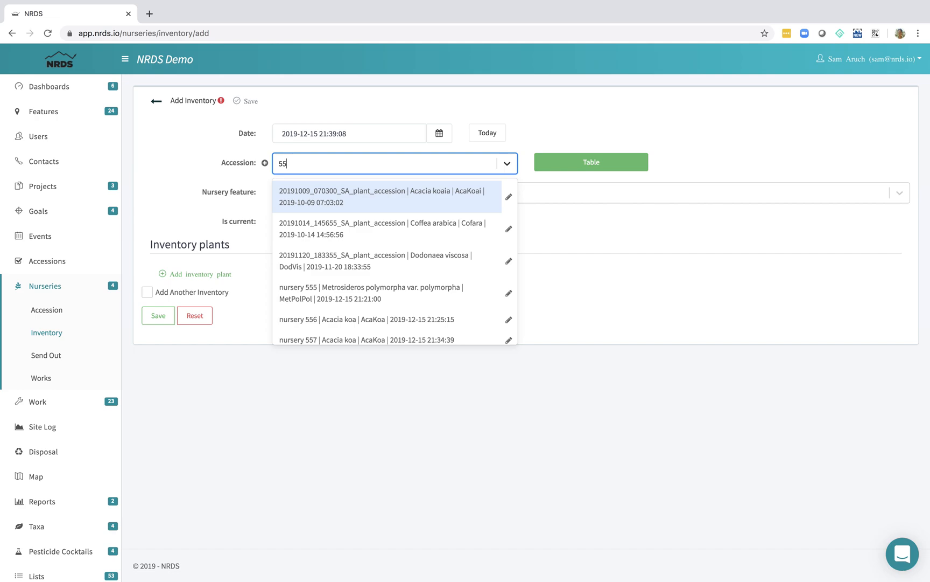
{"action": "type", "text": "8"}
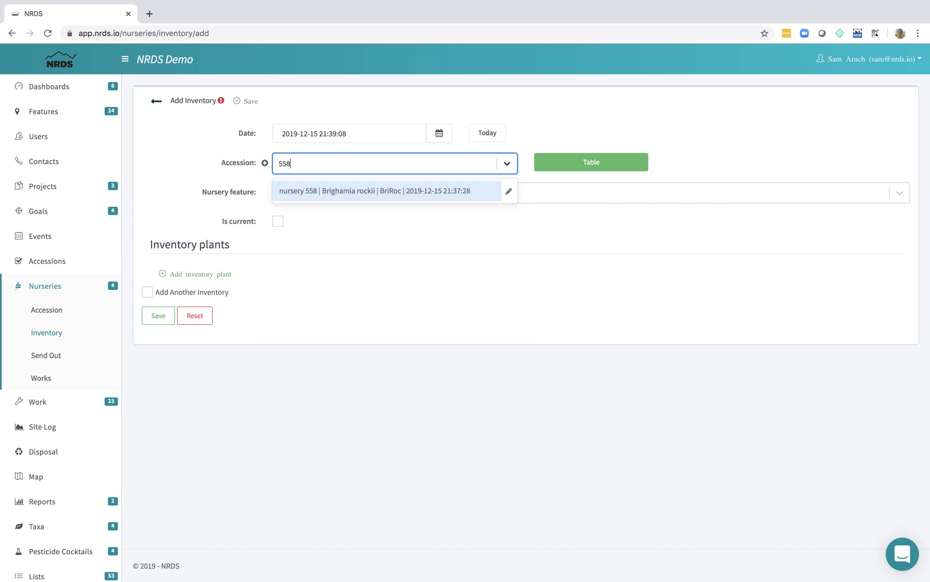
{"action": "left_click", "coordinate": [382, 191]}
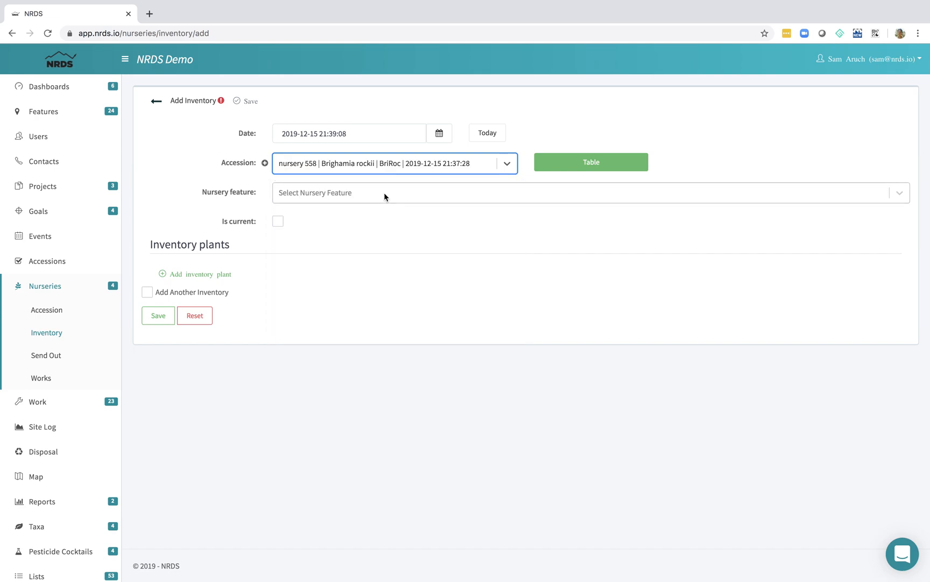
- Set the inventory's nursery feature to PL Demo Nursery and mark the inventory as current
{"action": "left_click", "coordinate": [344, 193]}
{"action": "left_click", "coordinate": [326, 215]}
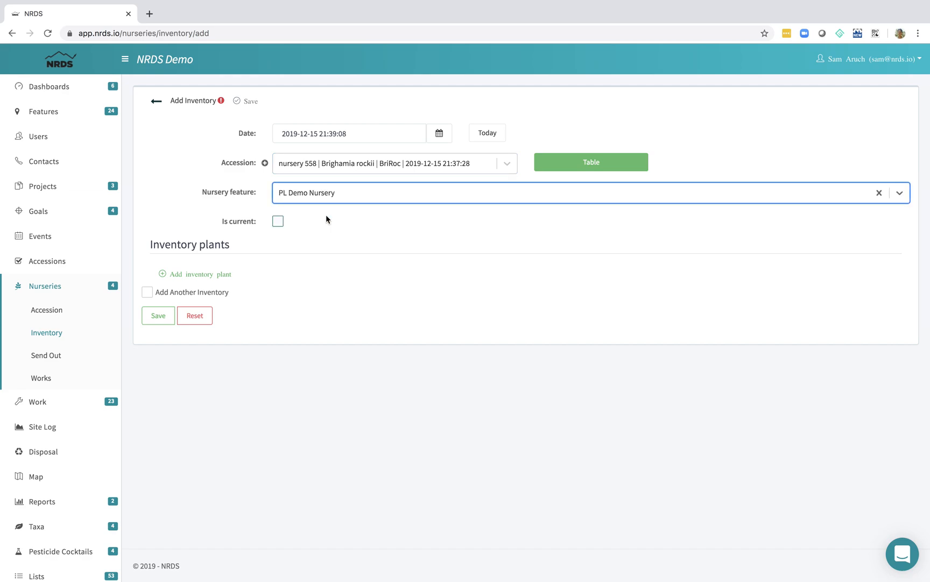
{"action": "left_click", "coordinate": [278, 221]}
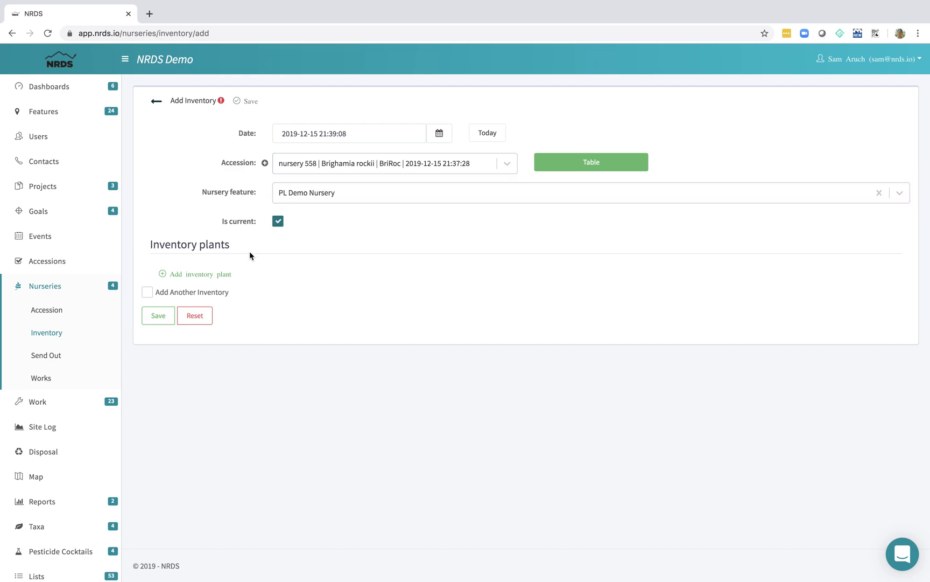
- Add an inventory plant entry with quantity 3, propagule Plant and container Dibble
{"action": "left_click", "coordinate": [213, 272]}
{"action": "left_click", "coordinate": [335, 313]}
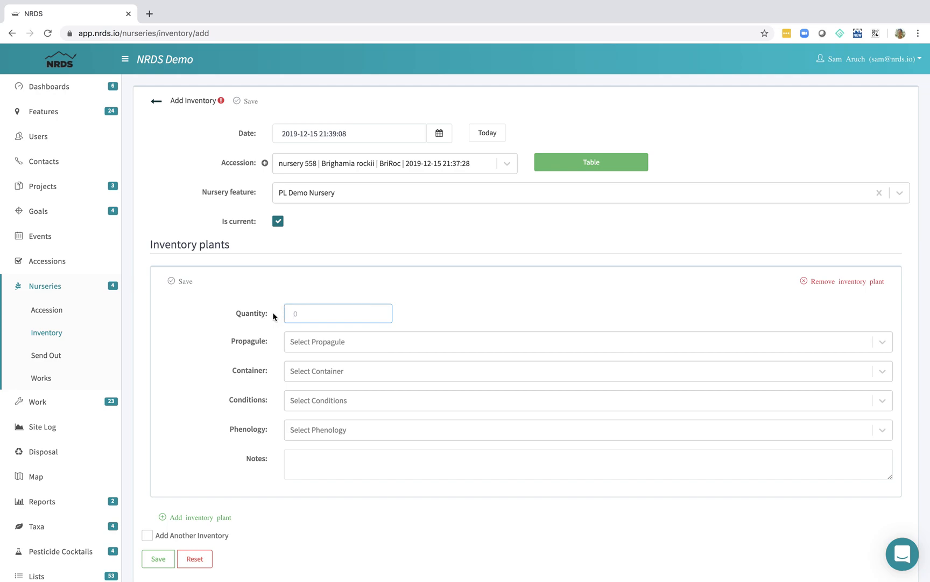
{"action": "type", "text": "3"}
{"action": "left_click", "coordinate": [316, 343]}
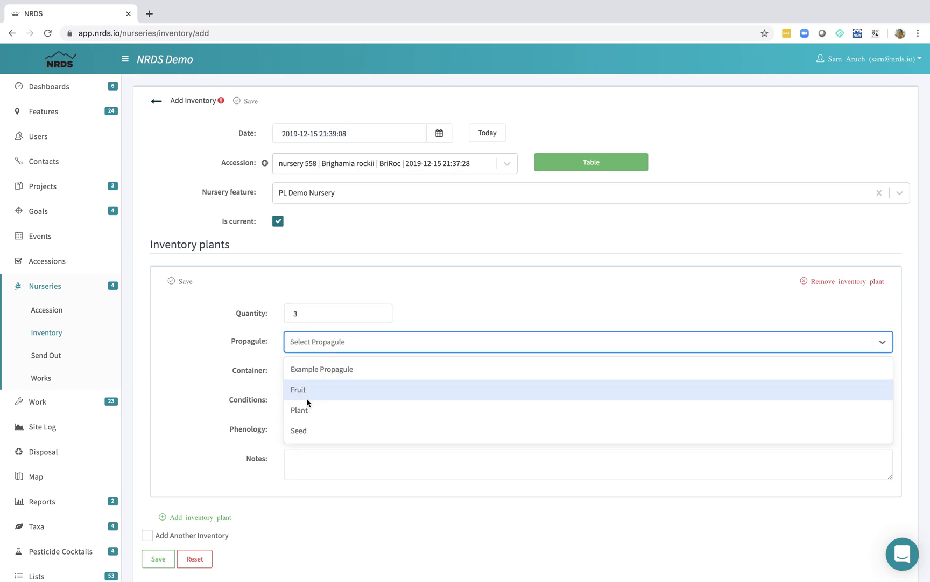
{"action": "left_click", "coordinate": [305, 415]}
{"action": "left_click", "coordinate": [316, 371]}
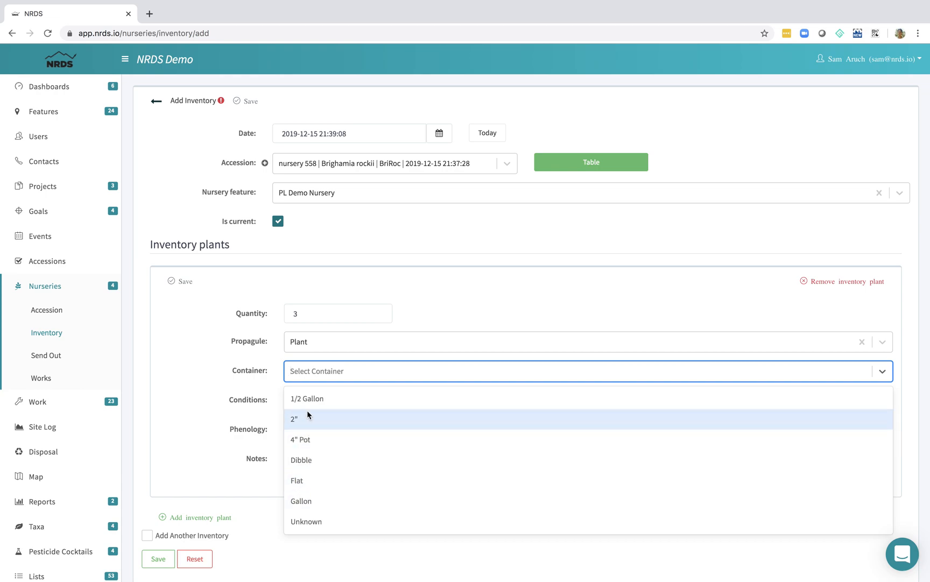
{"action": "left_click", "coordinate": [302, 457]}
- Set the inventory plant's condition to Good and its phenology to Flowering and Fruiting, and save the inventory record
{"action": "left_click", "coordinate": [323, 399]}
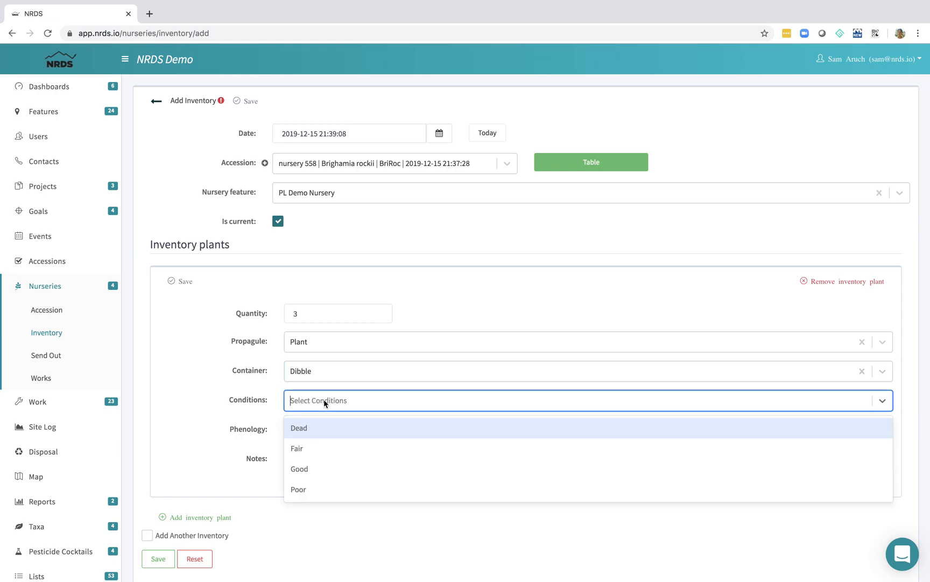
{"action": "left_click", "coordinate": [304, 463]}
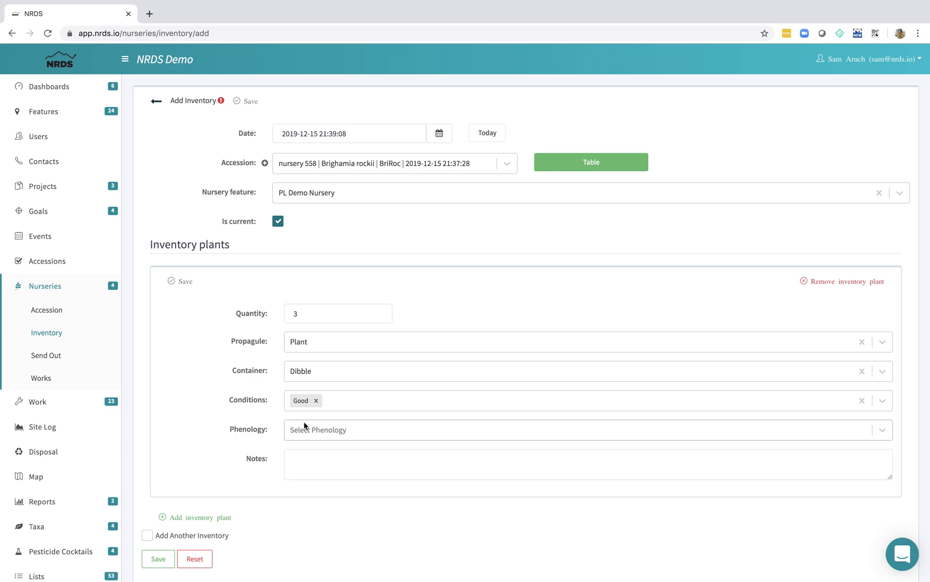
{"action": "left_click", "coordinate": [304, 424]}
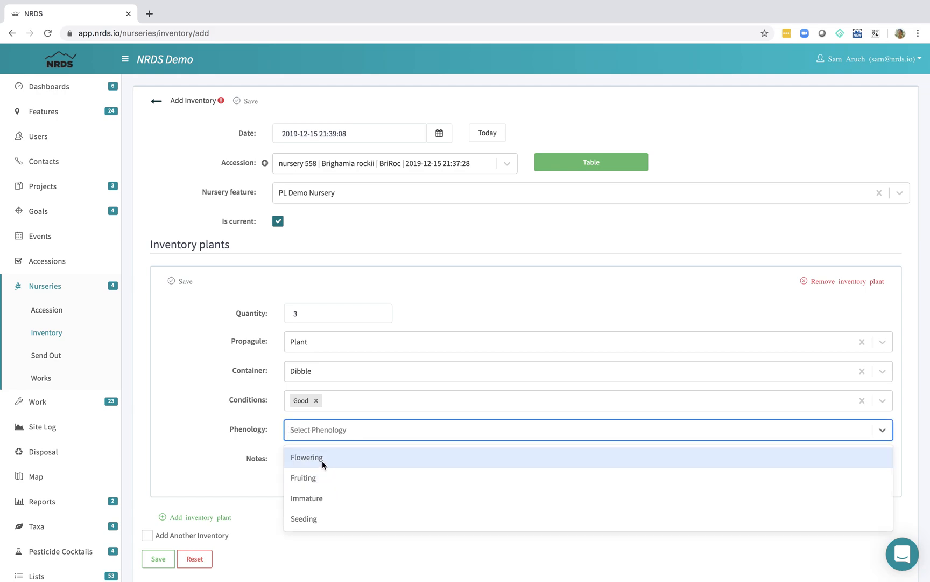
{"action": "left_click", "coordinate": [322, 460]}
{"action": "left_click", "coordinate": [321, 460]}
{"action": "left_click", "coordinate": [189, 470]}
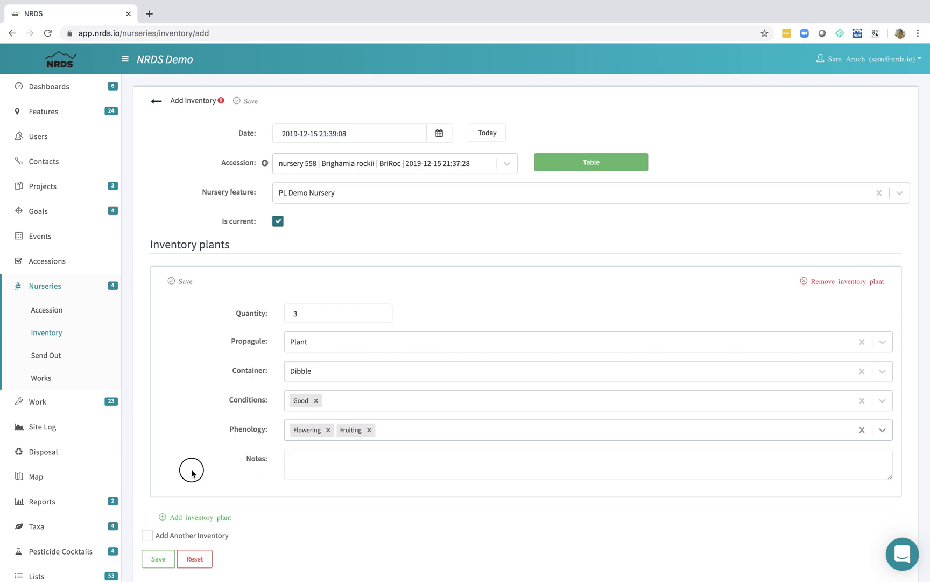
{"action": "left_click", "coordinate": [158, 564]}
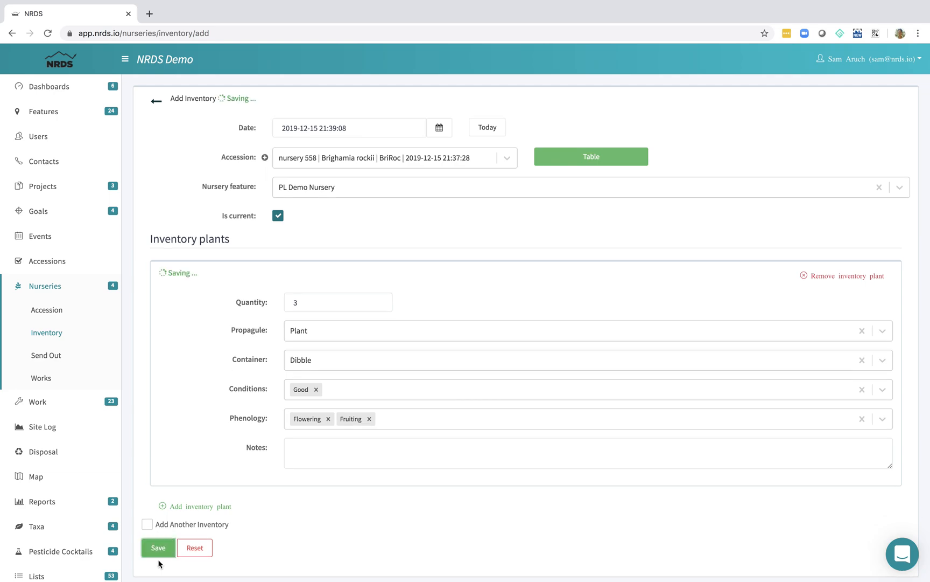
- Start a new nursery send out record with status Completed and date it today
{"action": "left_click", "coordinate": [61, 357]}
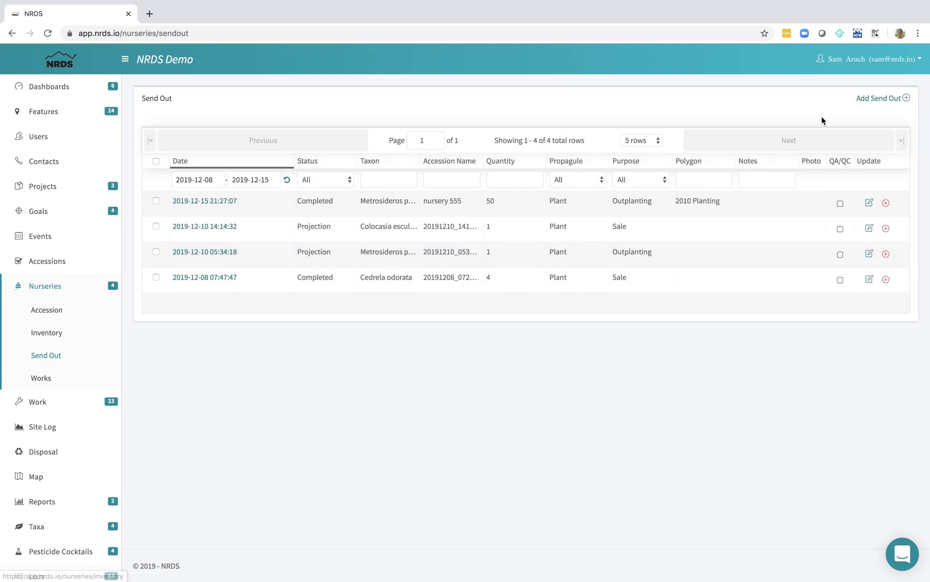
{"action": "left_click", "coordinate": [877, 100]}
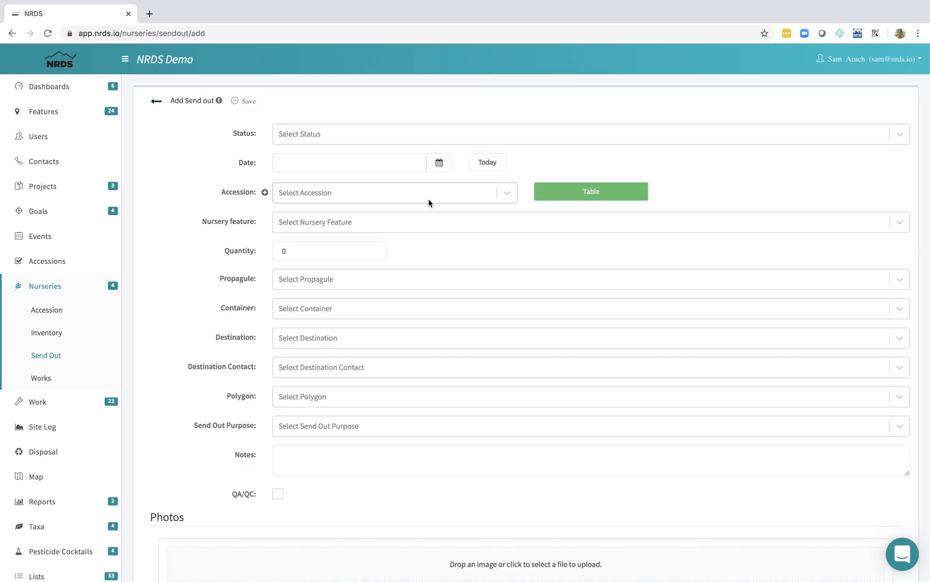
{"action": "left_click", "coordinate": [403, 136]}
{"action": "left_click", "coordinate": [322, 181]}
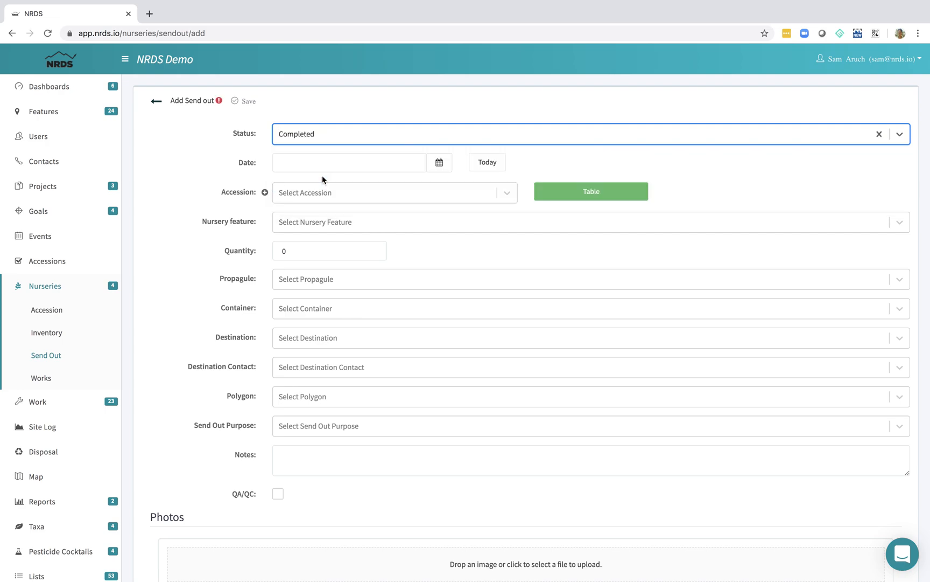
{"action": "left_click", "coordinate": [492, 162]}
- Link the send out to accession nursery 558, searching for it by 558, and set its nursery feature to PL Demo Nursery
{"action": "left_click", "coordinate": [511, 197]}
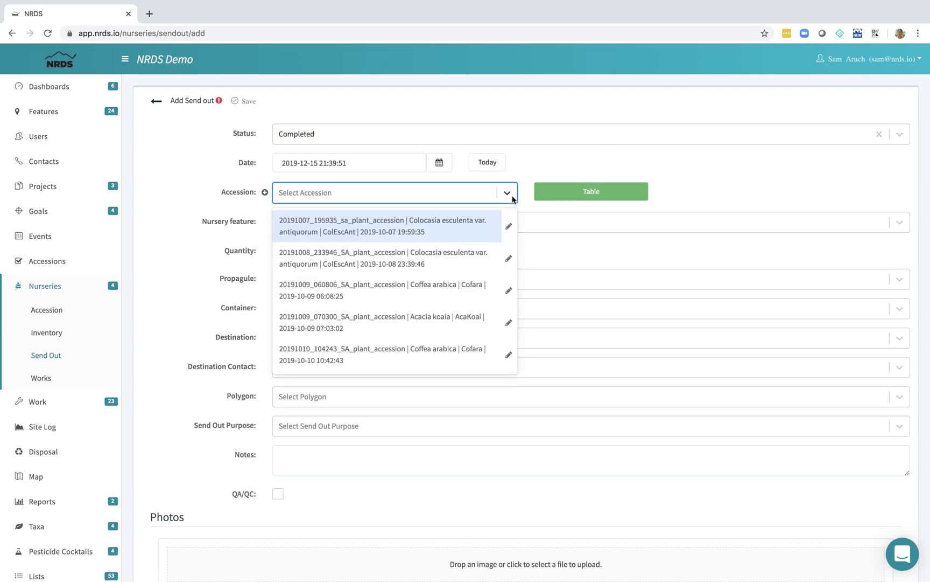
{"action": "type", "text": "558"}
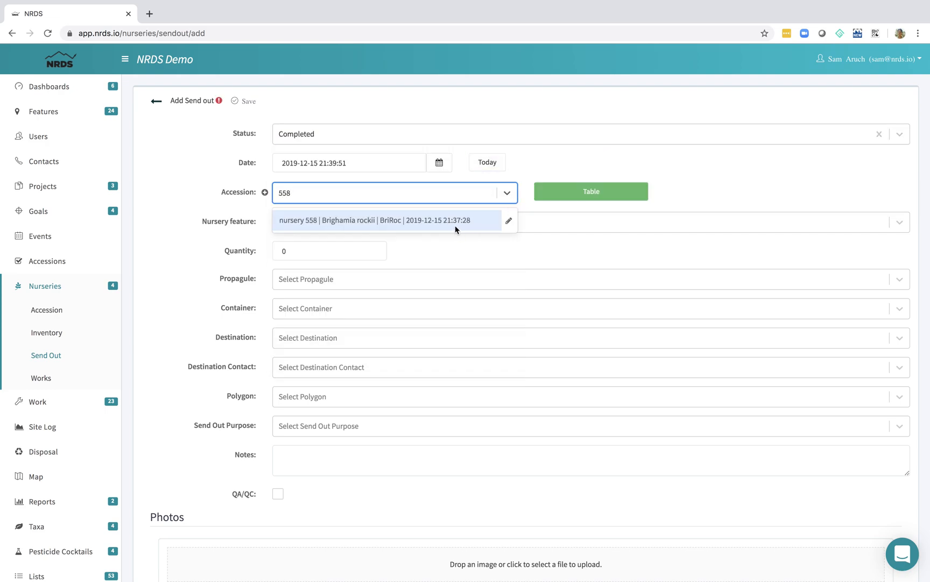
{"action": "left_click", "coordinate": [455, 224]}
{"action": "left_click", "coordinate": [317, 225]}
{"action": "left_click", "coordinate": [311, 249]}
- Set the send out quantity to 2, the propagule to Plant and the container to 1/2 Gallon
{"action": "left_click", "coordinate": [275, 253]}
{"action": "type", "text": "5"}
{"action": "left_click", "coordinate": [305, 282]}
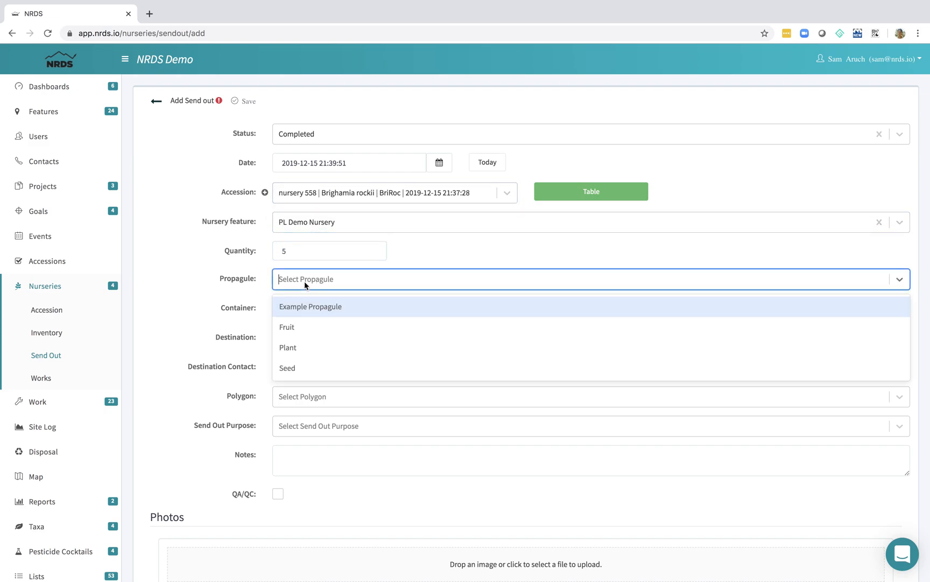
{"action": "left_click", "coordinate": [296, 347]}
{"action": "left_click", "coordinate": [279, 250]}
{"action": "type", "text": "2"}
{"action": "left_click", "coordinate": [312, 312]}
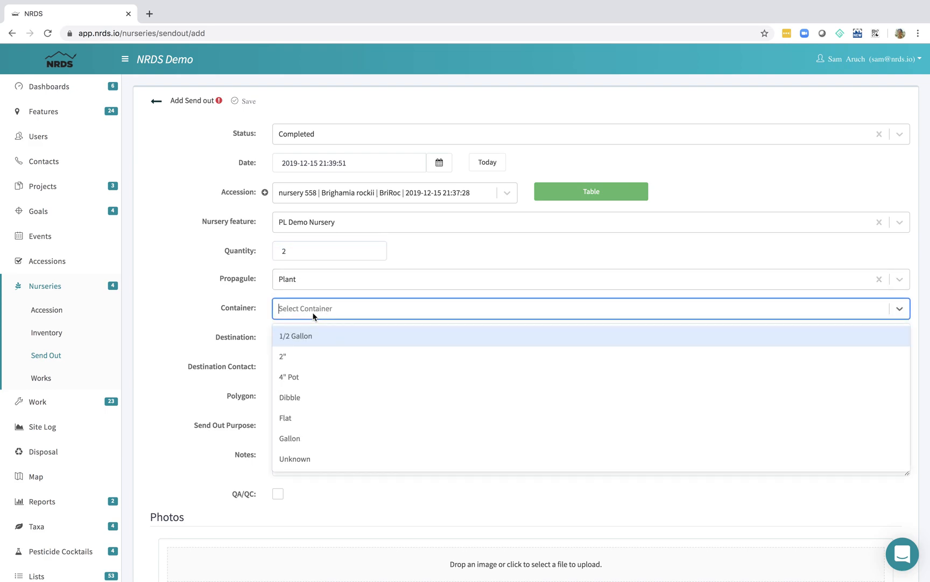
{"action": "left_click", "coordinate": [302, 336]}
- Set the send out's destination to Community Member and choose a named person as the destination contact
{"action": "left_click", "coordinate": [303, 337]}
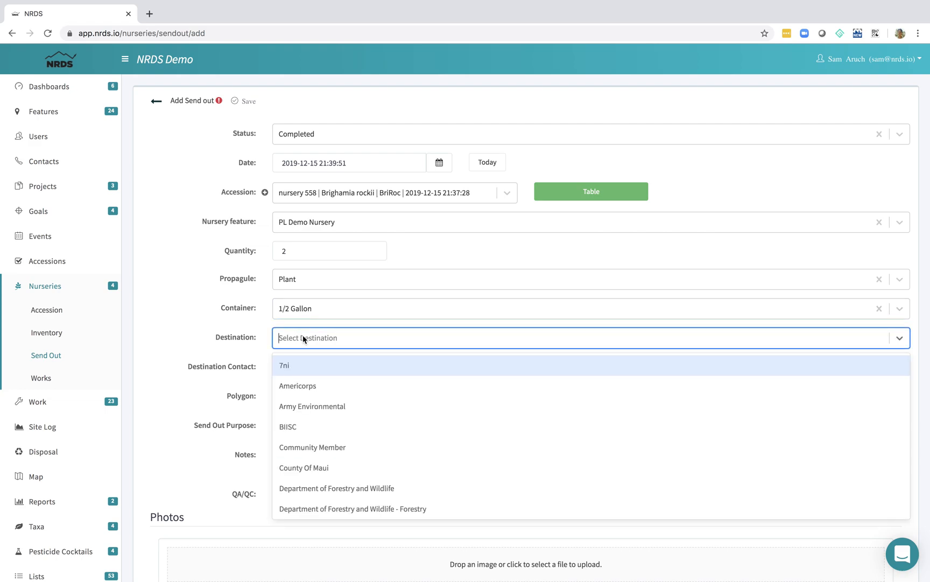
{"action": "left_click", "coordinate": [314, 447]}
{"action": "left_click", "coordinate": [293, 371]}
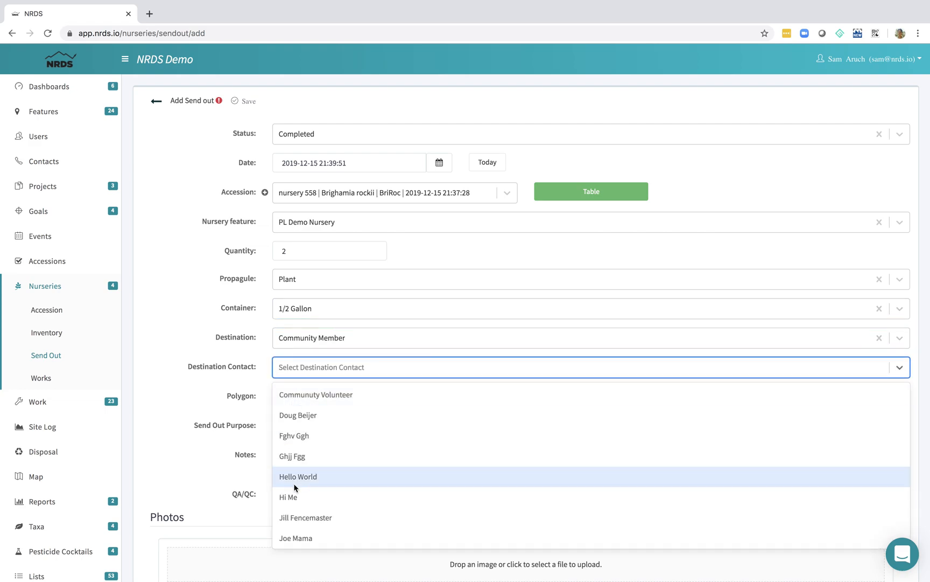
{"action": "left_click", "coordinate": [298, 515]}
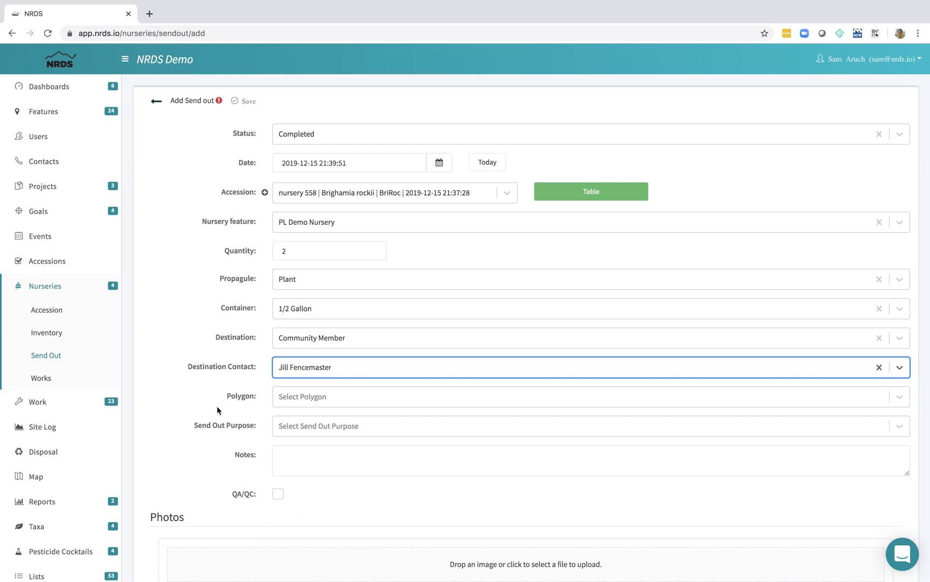
- Assign the 2005 planting polygon and the Outplanting purpose to the send out, and save the record
{"action": "left_click", "coordinate": [296, 399]}
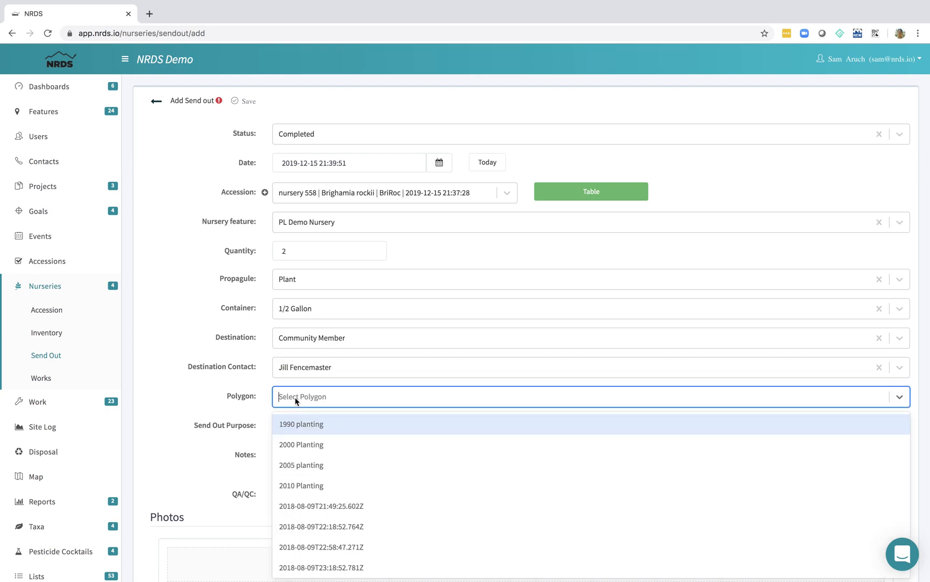
{"action": "left_click", "coordinate": [308, 466]}
{"action": "left_click", "coordinate": [311, 427]}
{"action": "left_click", "coordinate": [305, 455]}
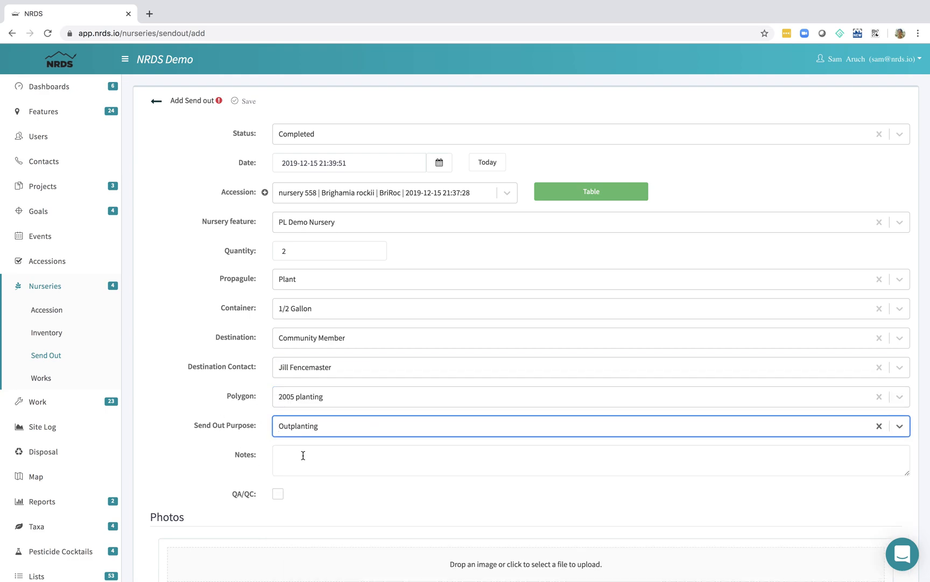
{"action": "scroll", "coordinate": [235, 476], "scroll_direction": "down", "scroll_amount": 5}
{"action": "left_click", "coordinate": [157, 495]}
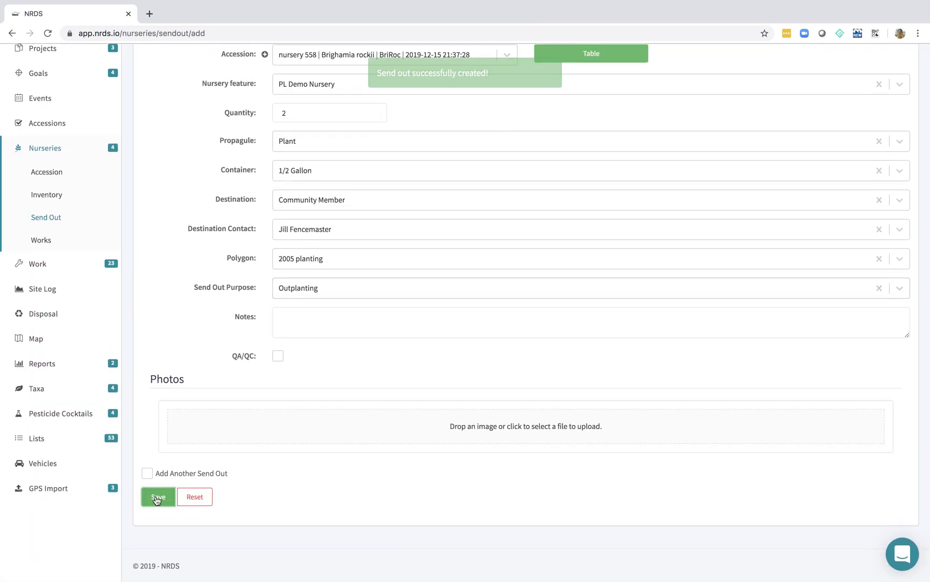